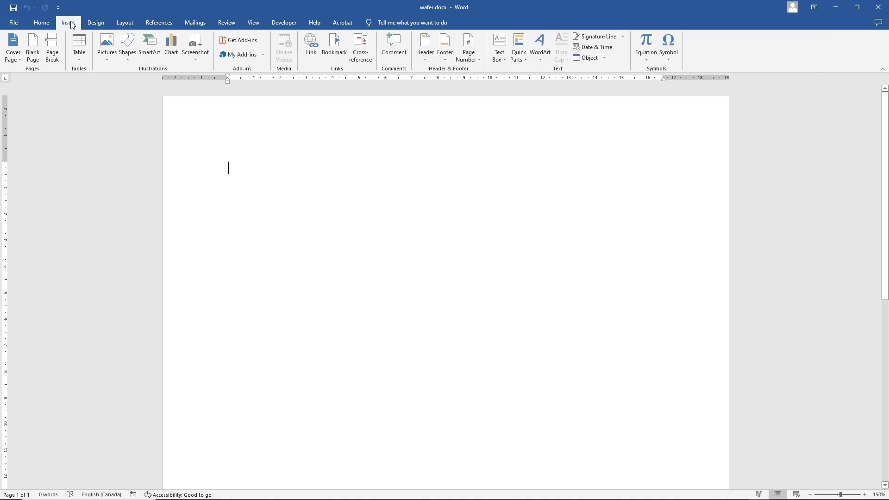
- Draw an upright rounded rectangle about 6.44 cm high and 3.86 cm wide near the upper middle of the page
click(127, 44)
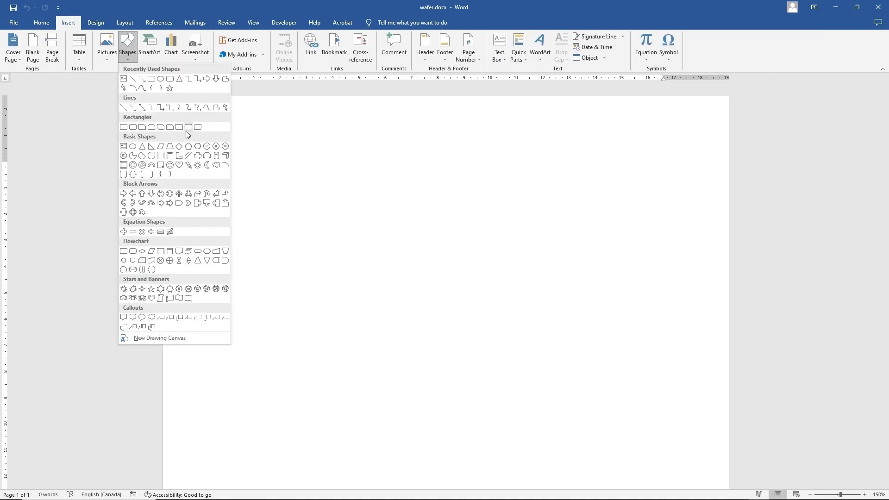
click(171, 81)
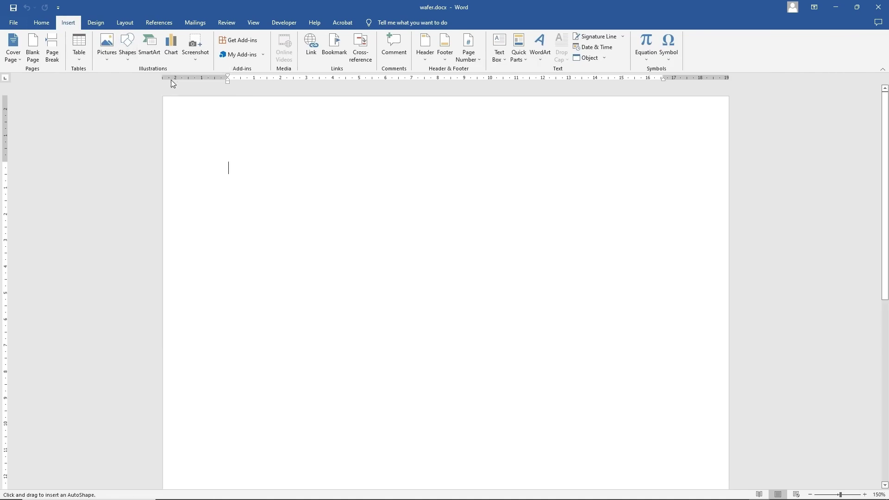
drag(377, 177, 486, 346)
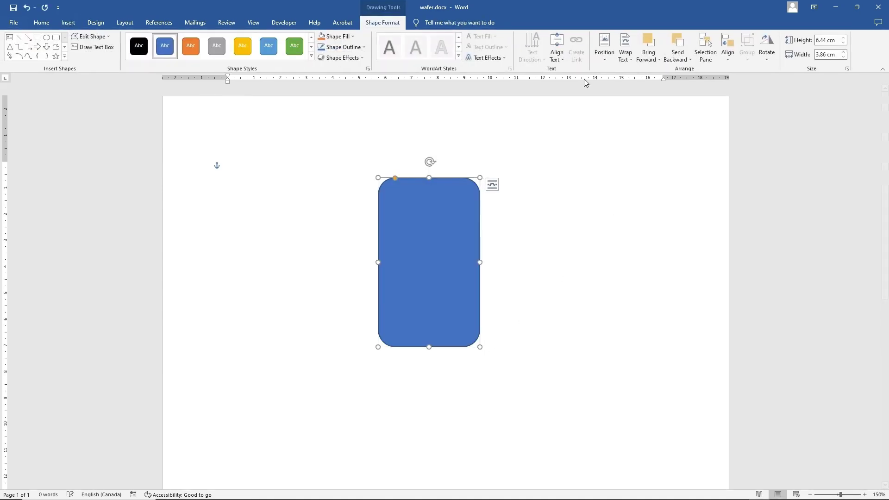
- Give the rounded rectangle the solid gold shape style and a dark linear diagonal gradient starting at its upper-left corner
click(244, 50)
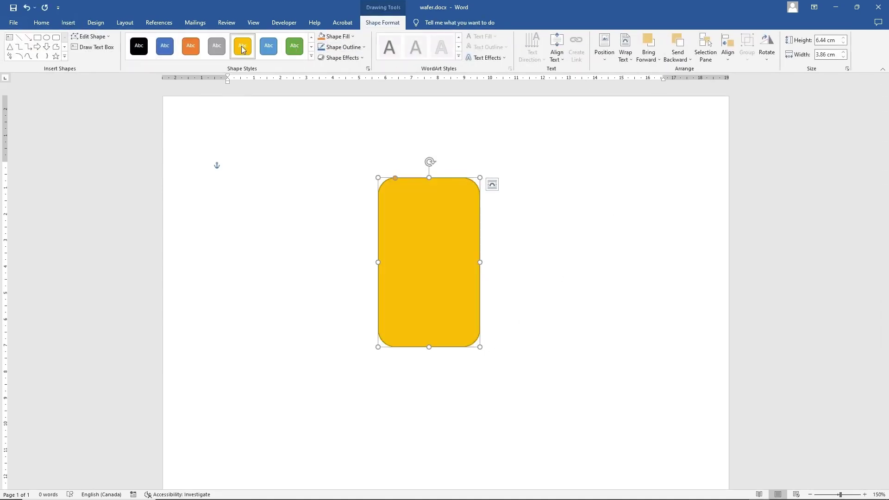
click(346, 38)
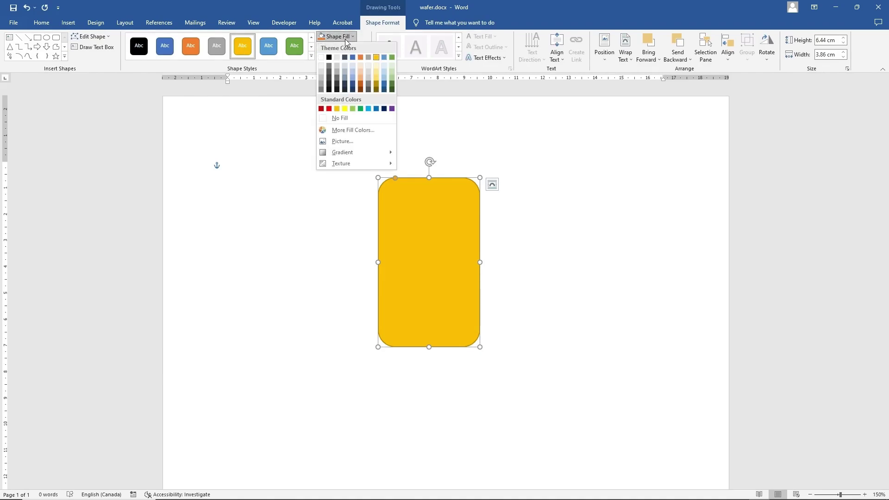
mouse_move(341, 158)
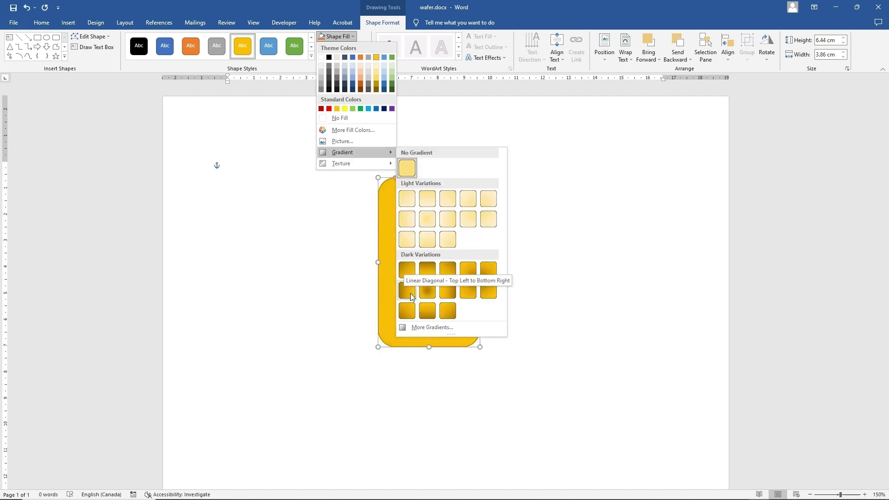
click(410, 271)
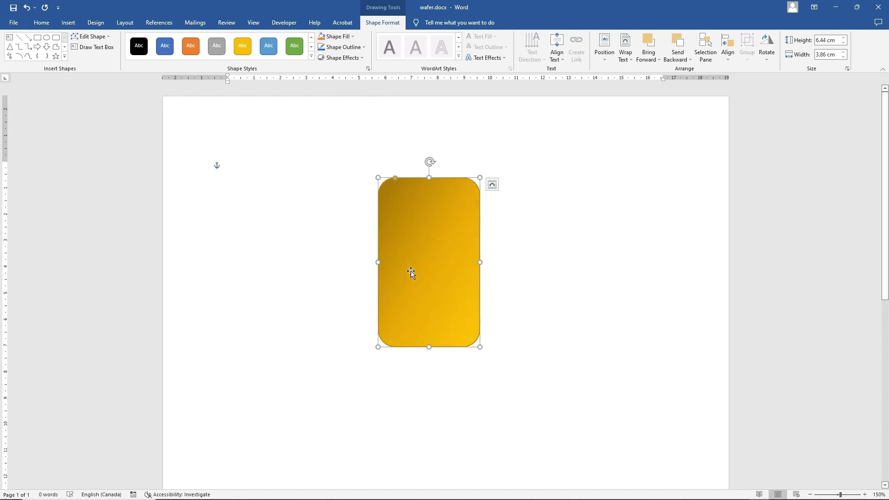
click(348, 57)
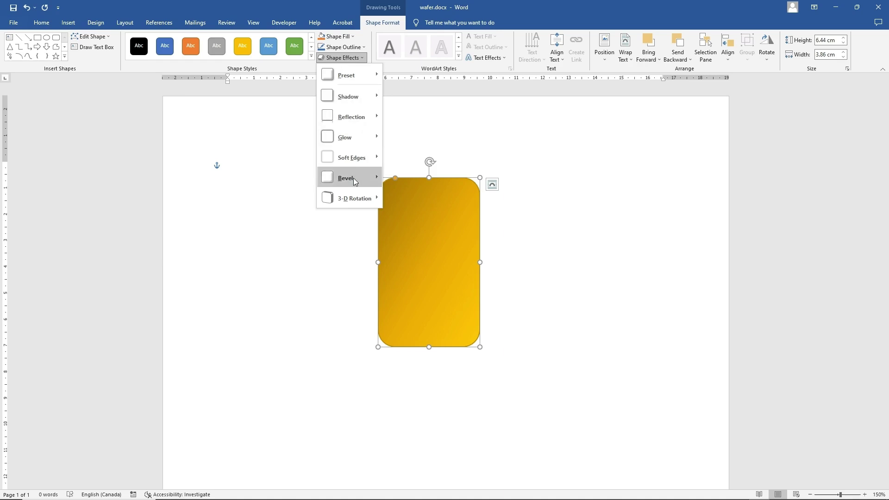
mouse_move(354, 178)
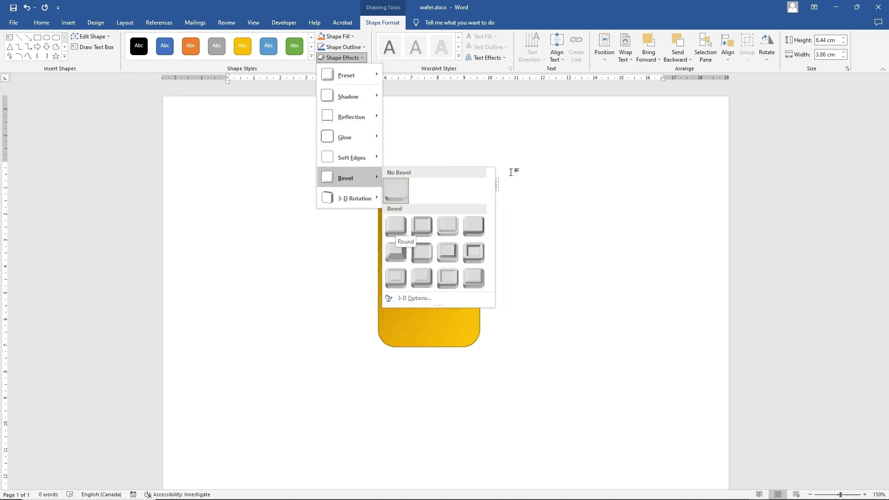
click(578, 198)
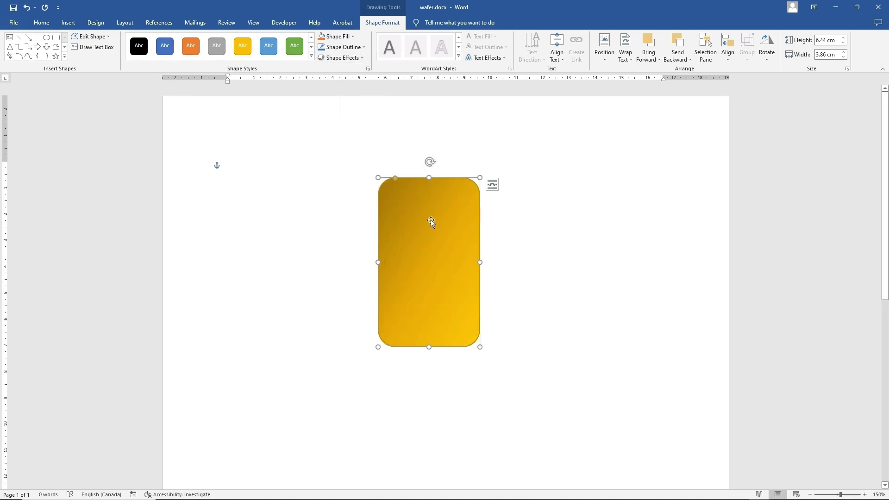
- Move the gold rectangle to the right side of the page and paste a copy of it on the left side
drag(431, 222, 593, 225)
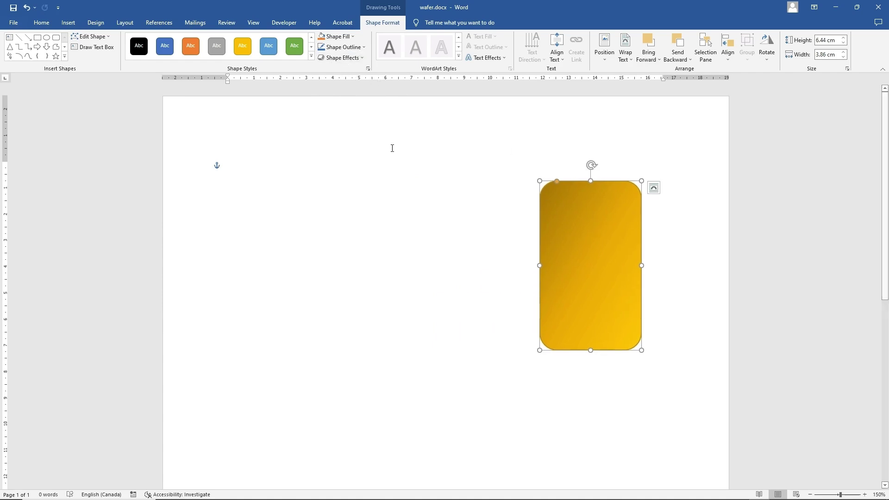
right_click(583, 223)
click(608, 256)
right_click(412, 217)
click(432, 270)
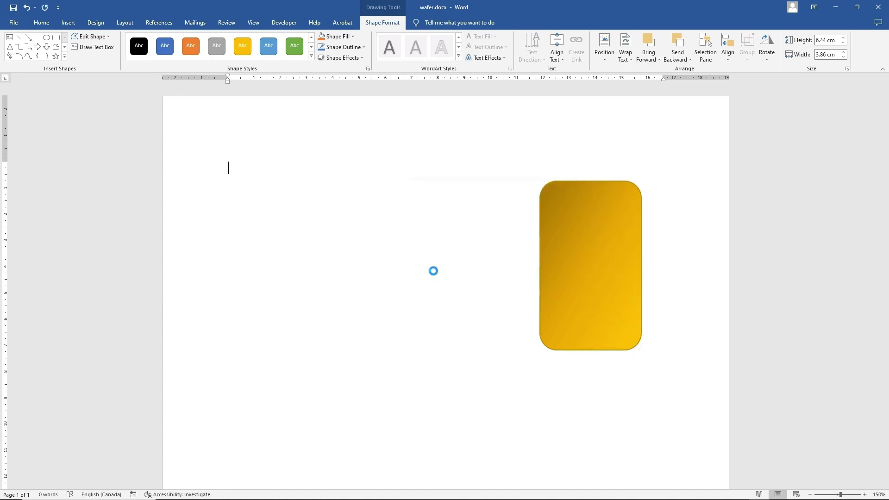
- Fill the copied rectangle with the second-lightest gold theme tint
click(342, 40)
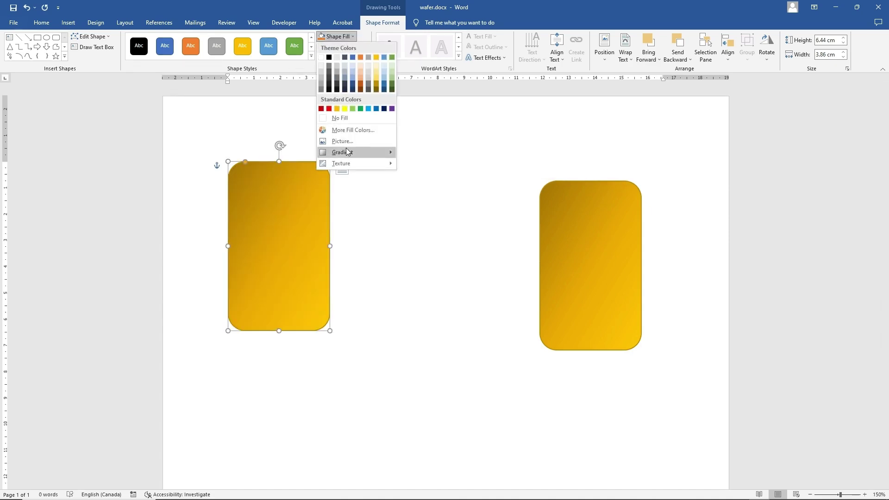
mouse_move(346, 149)
click(302, 208)
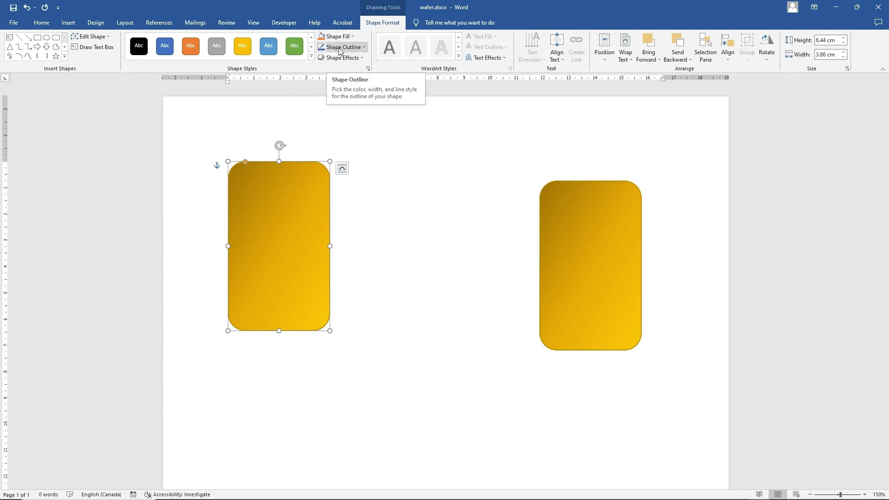
click(340, 47)
click(336, 36)
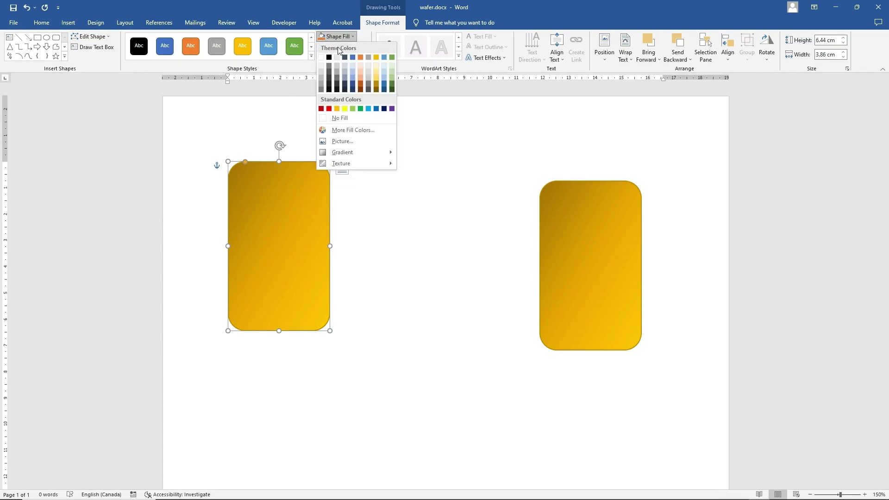
click(377, 73)
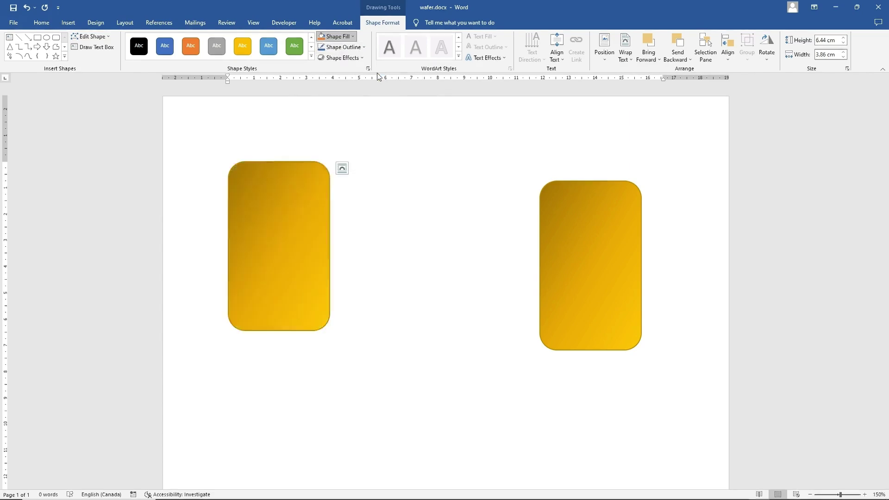
- Fill the copied rectangle with the lightest gold tint and a Linear Diagonal - Top Left to Bottom Right gradient, and shift it slightly down and left
click(336, 37)
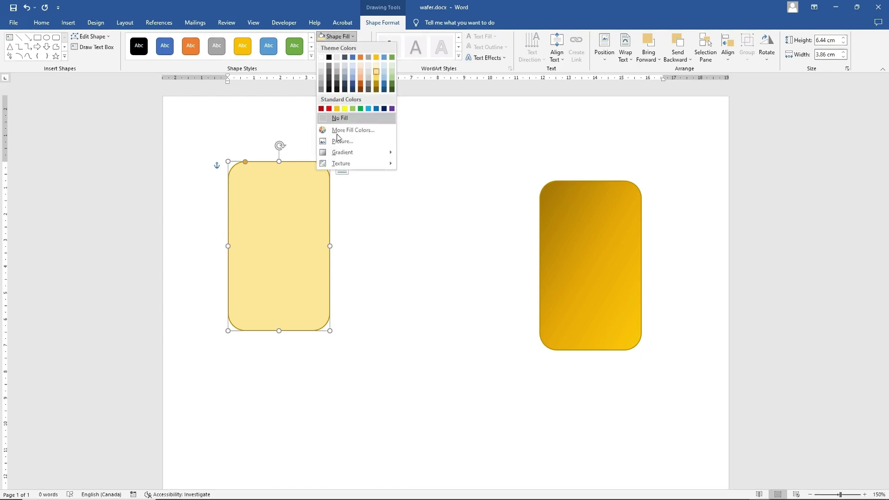
mouse_move(340, 154)
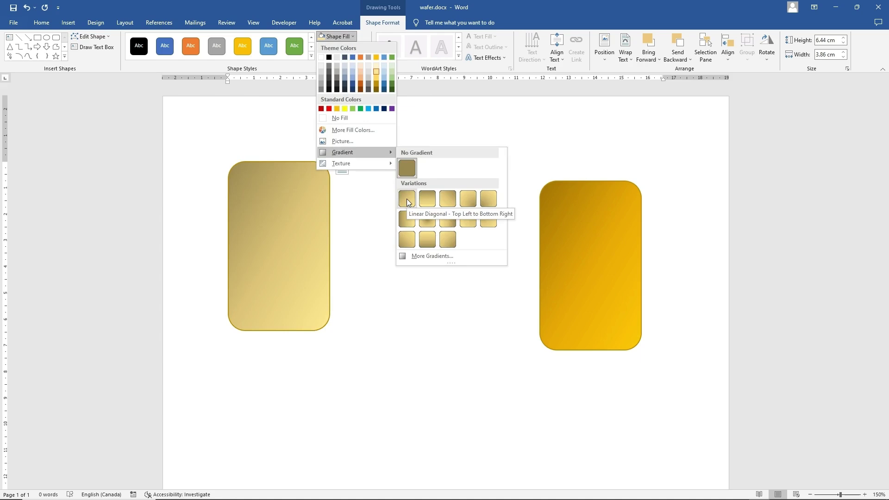
click(376, 65)
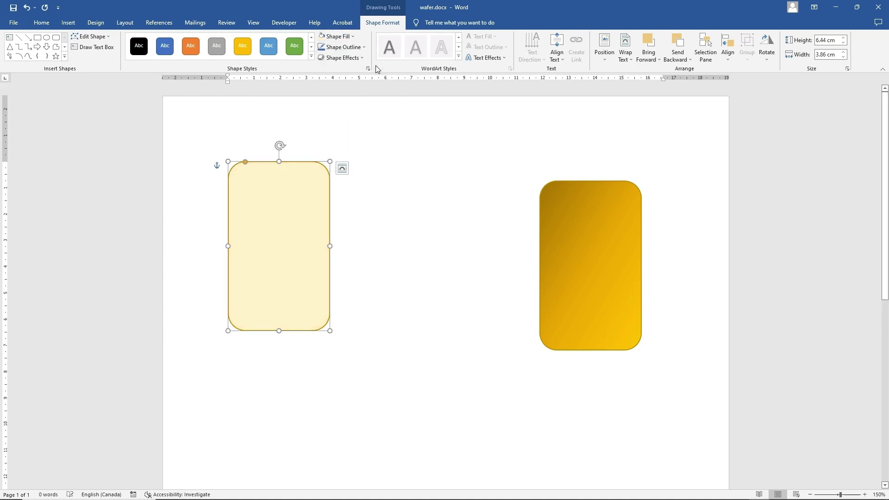
click(337, 36)
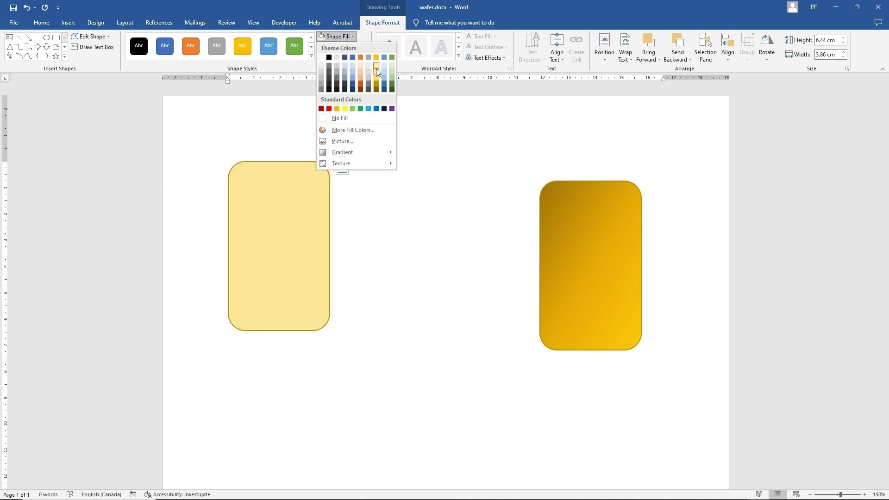
mouse_move(349, 155)
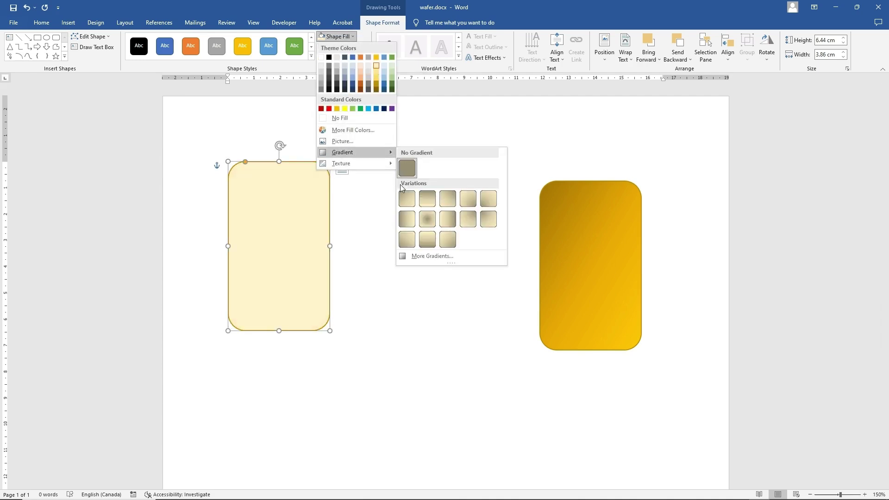
click(410, 202)
drag(301, 215, 284, 232)
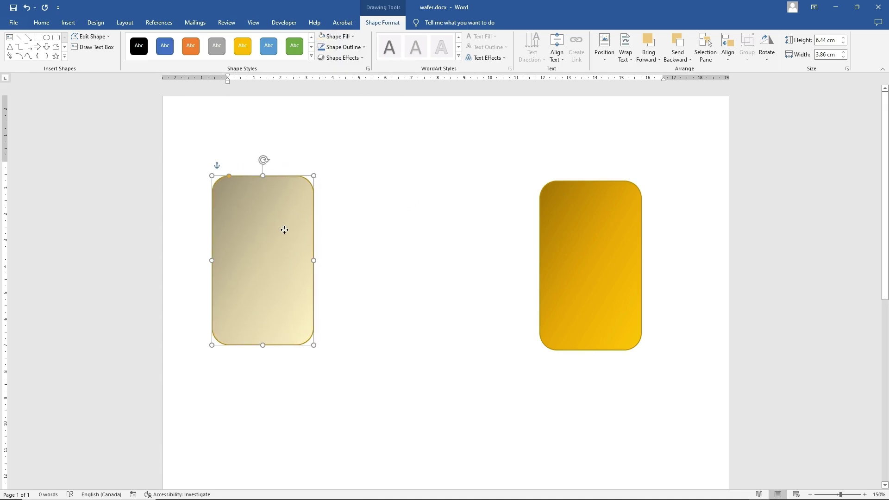
- Apply the second bevel preset of the first row to both rounded rectangles together
shift+click(589, 260)
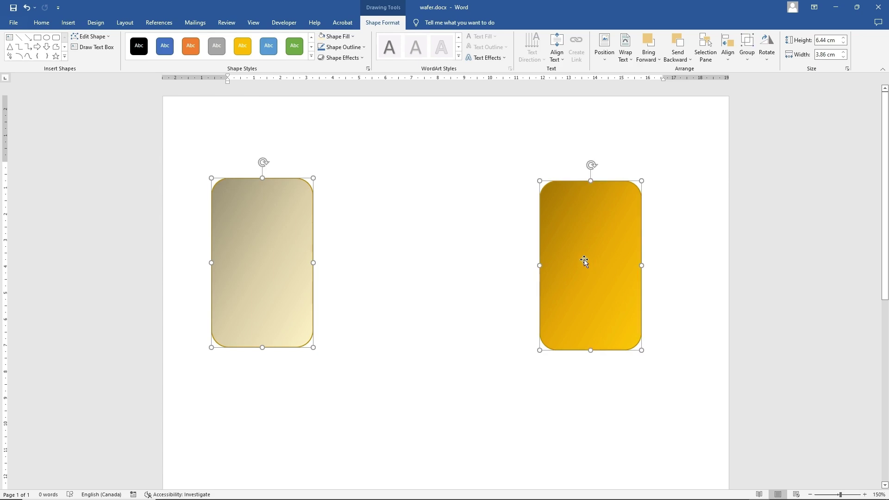
click(349, 58)
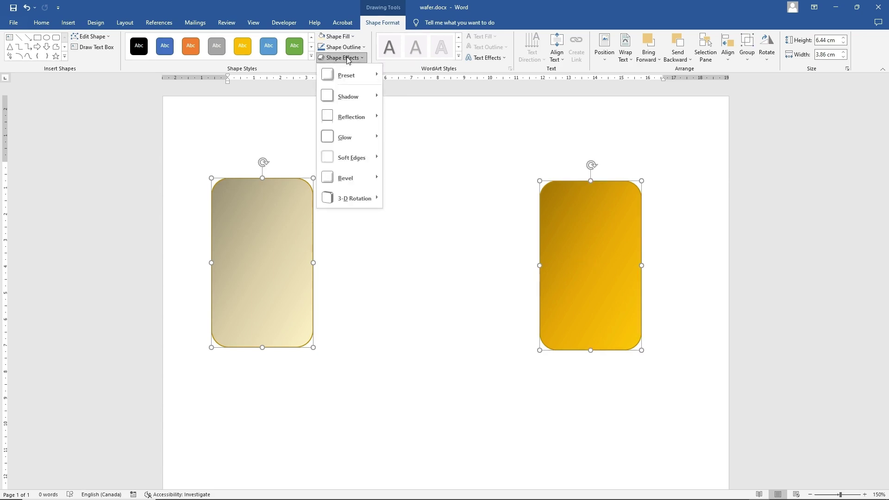
mouse_move(356, 178)
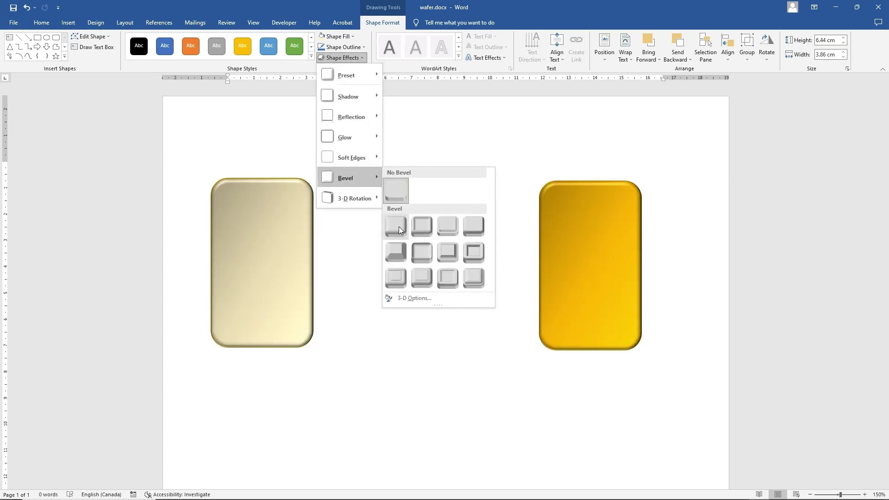
click(425, 224)
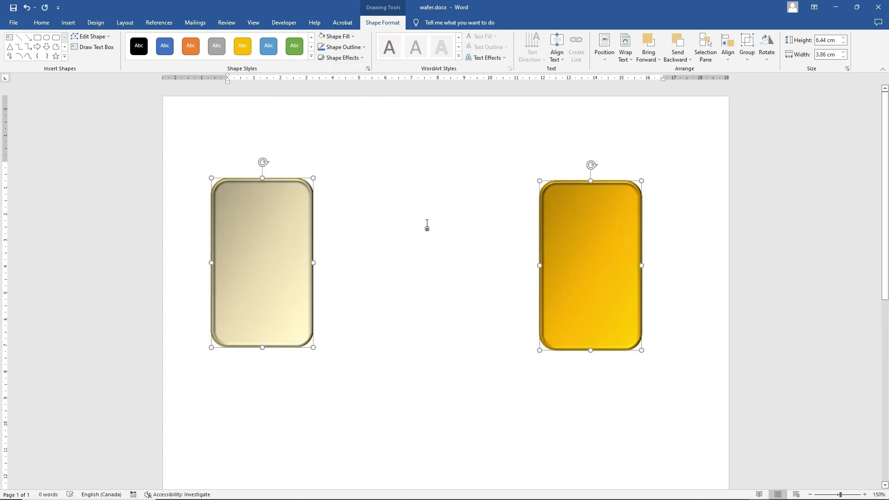
- Set the 3-D format material of both rectangles to the second standard option
click(368, 69)
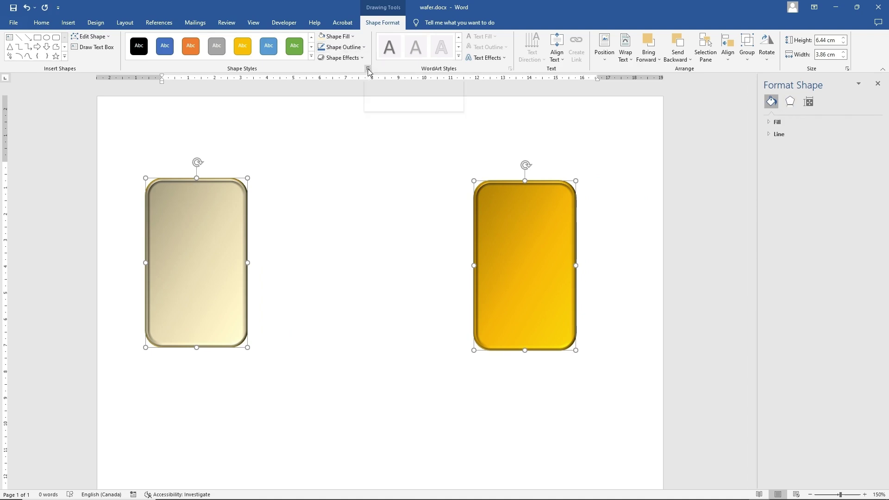
click(790, 101)
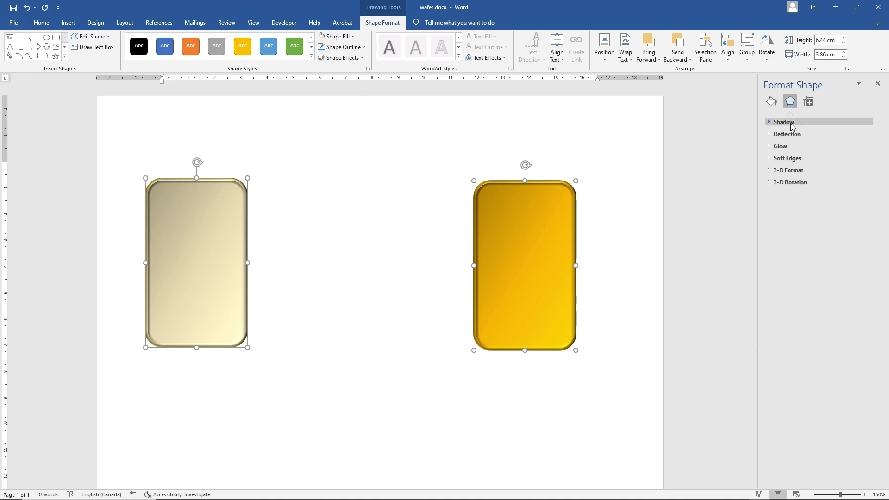
click(769, 171)
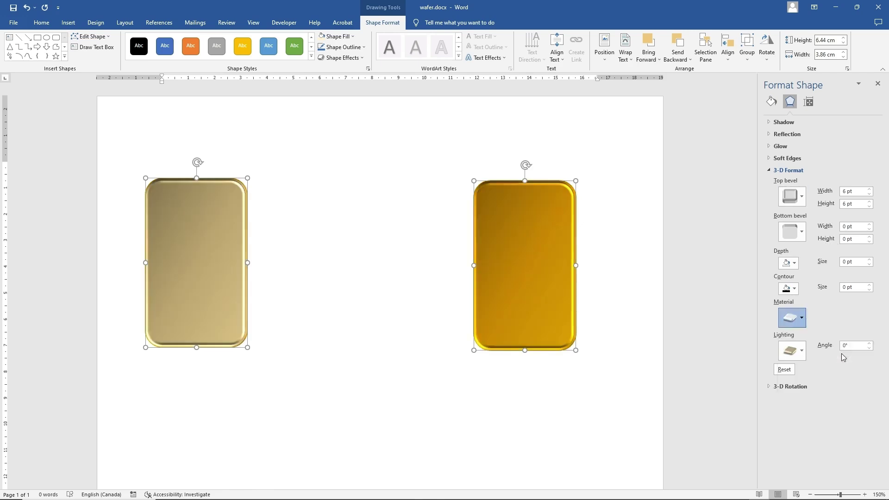
click(802, 320)
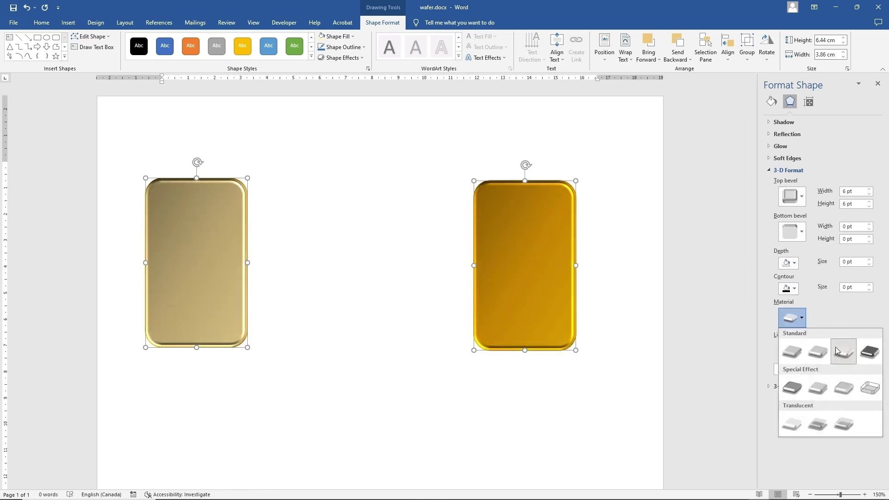
click(817, 352)
click(638, 313)
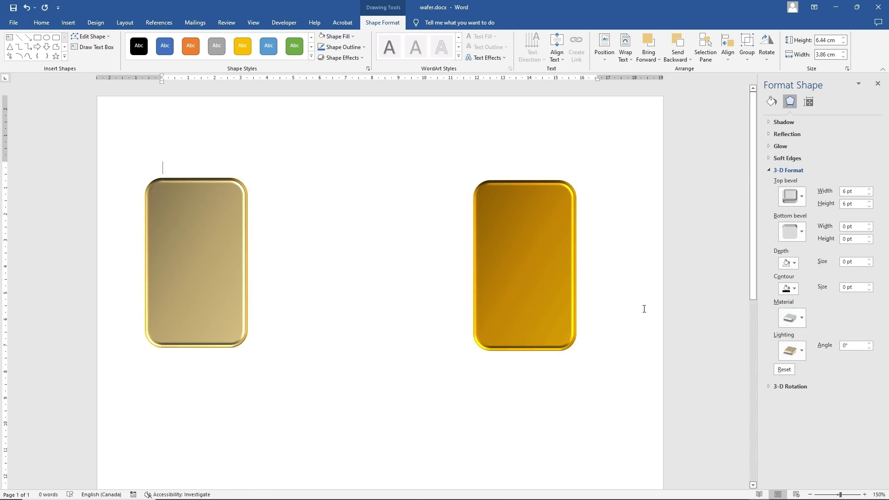
- Change the 3-D lighting of both rounded rectangles to Soft
click(559, 291)
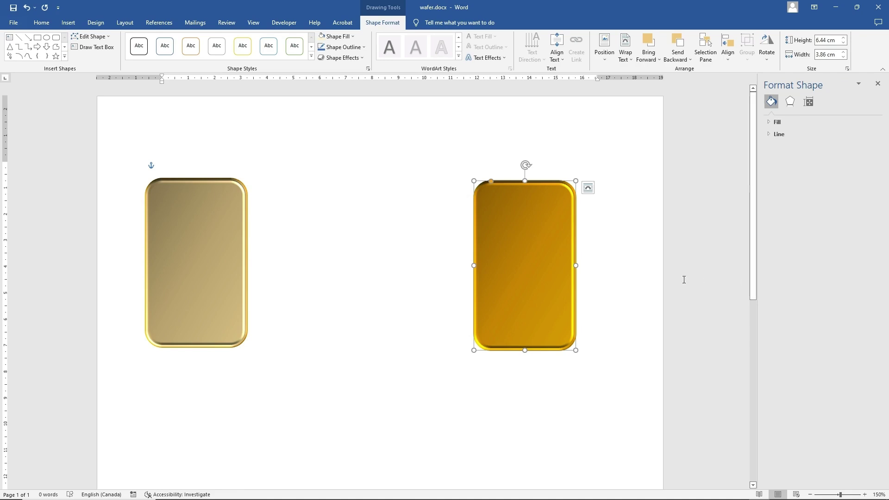
shift+click(216, 225)
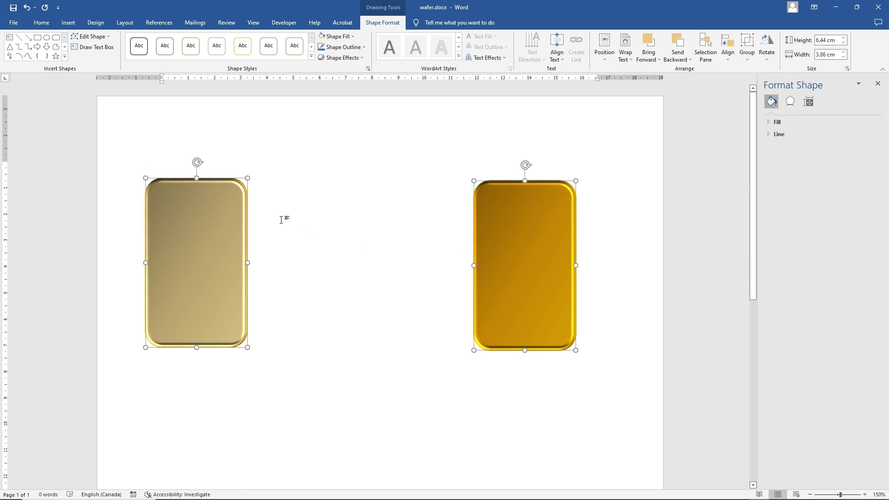
click(791, 102)
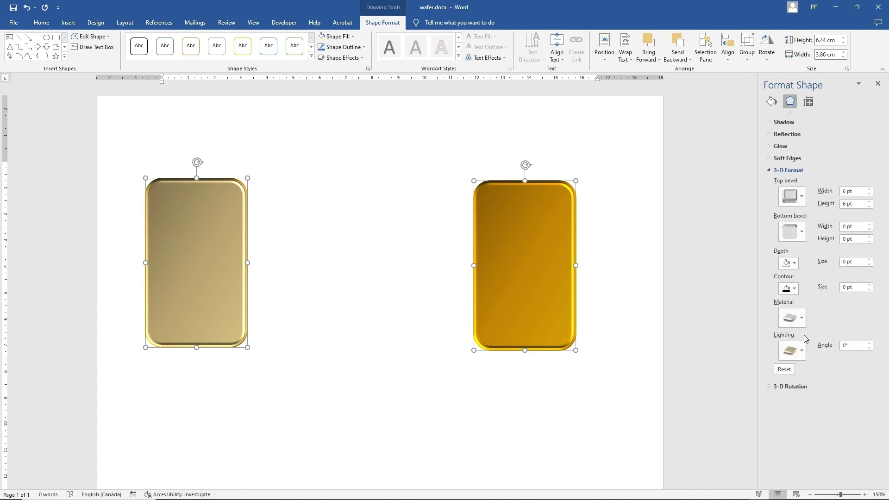
drag(870, 344, 870, 344)
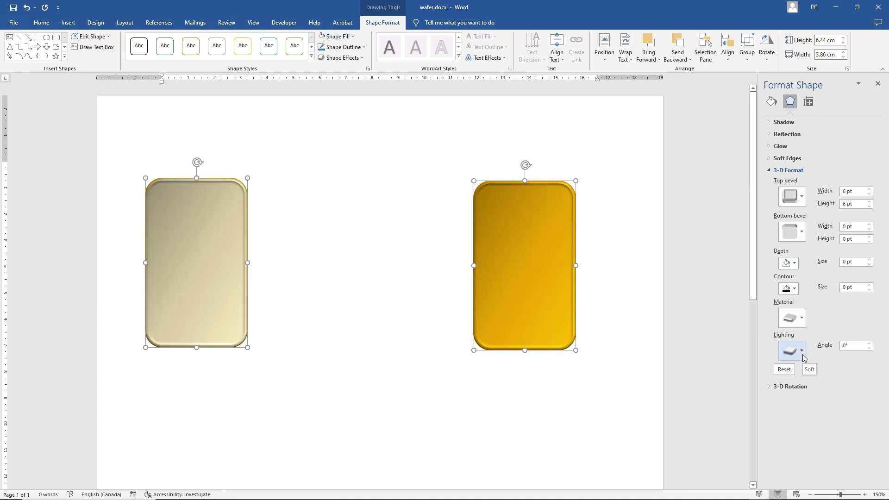
- Set the 3-D lighting angle of both rounded rectangles to 30°
click(870, 344)
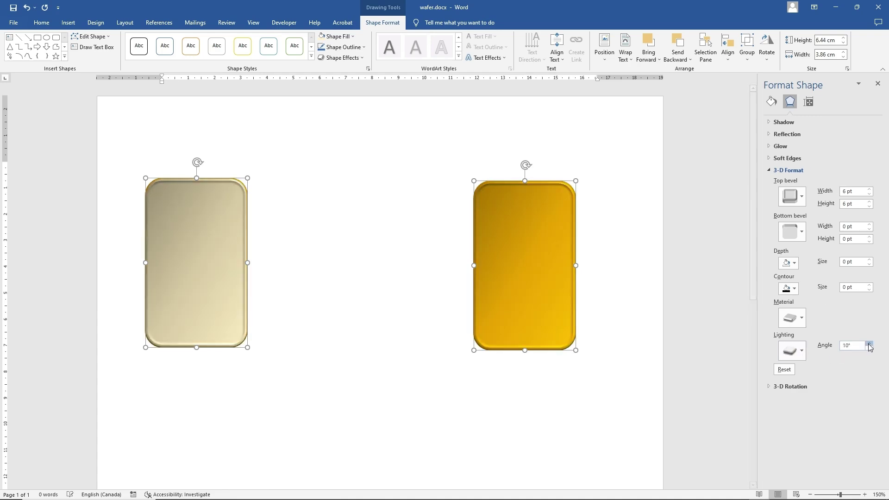
drag(870, 346, 867, 350)
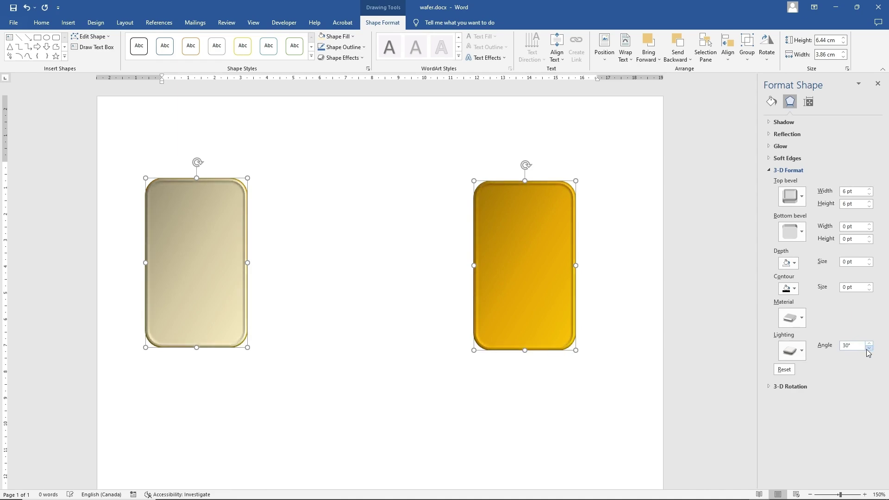
- Try the first and third special-effect materials and the first translucent material on both rounded rectangles
click(802, 319)
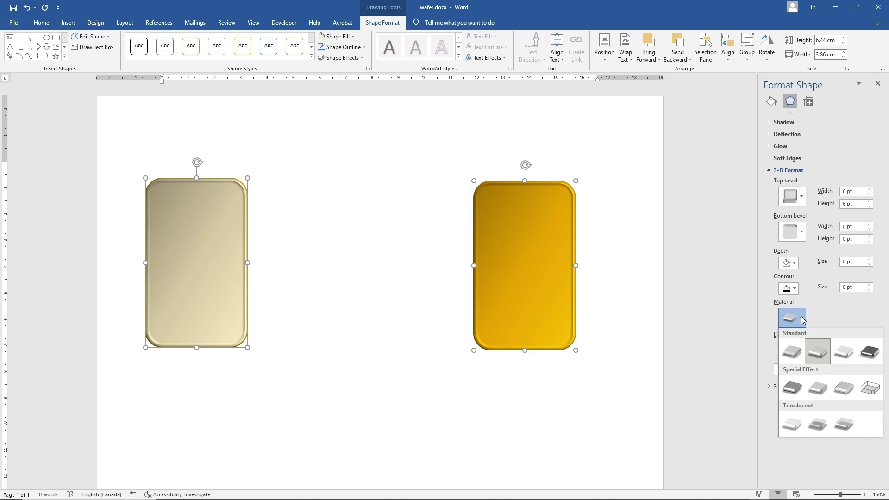
click(802, 319)
click(801, 319)
click(799, 319)
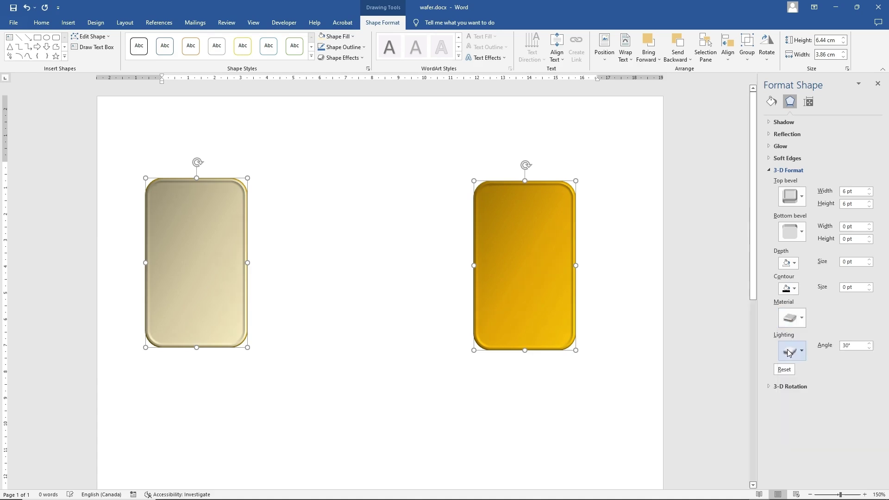
click(799, 319)
click(791, 387)
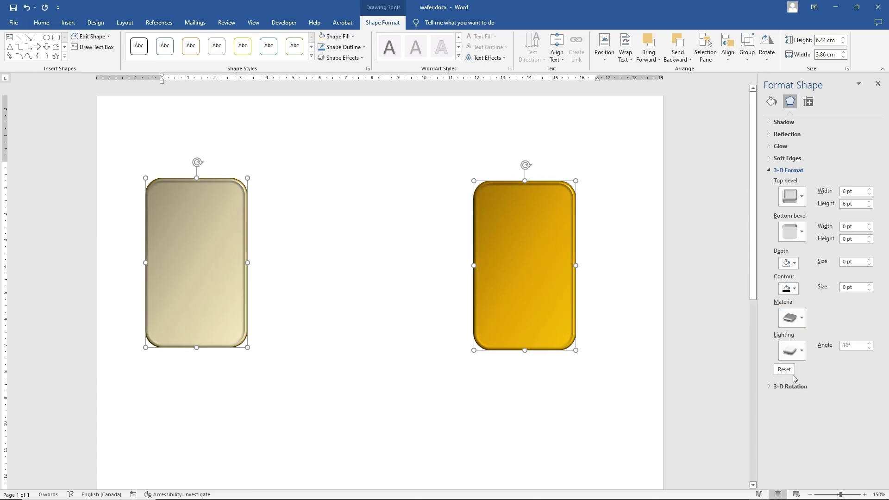
click(801, 319)
click(842, 389)
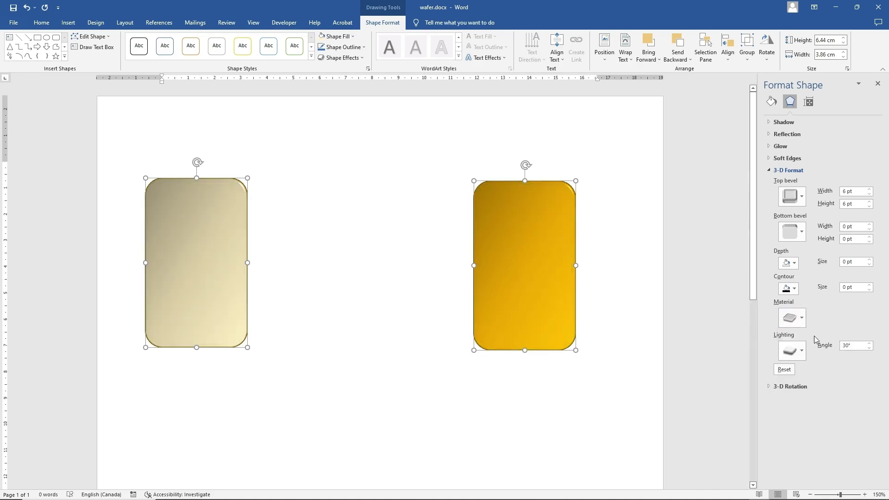
click(801, 319)
click(797, 427)
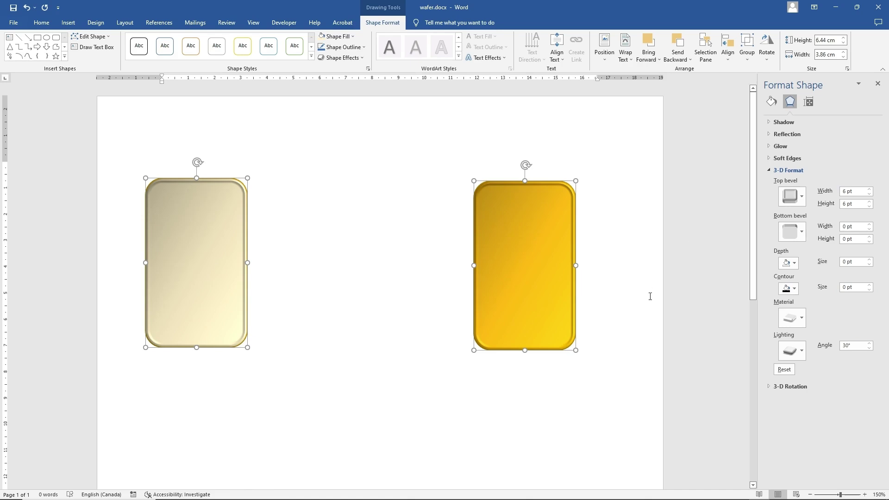
- Change the 3-D lighting of both rectangles to the second warm option and their material to the first standard option
click(793, 351)
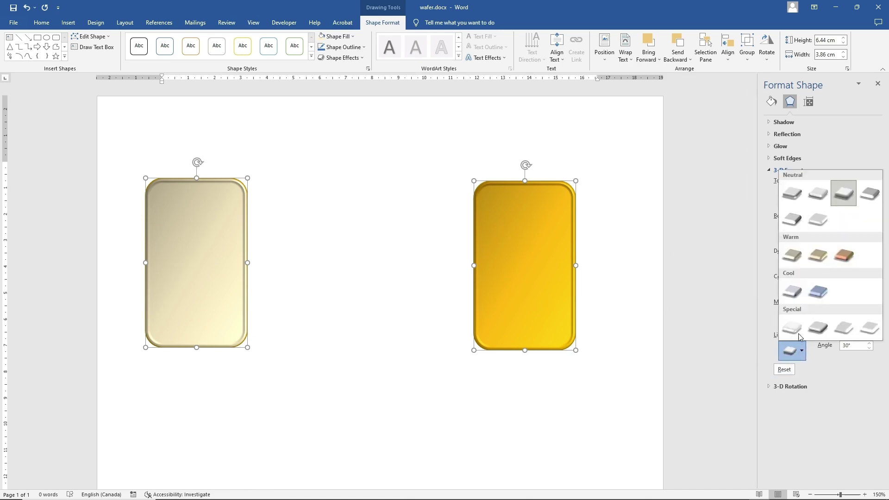
click(817, 256)
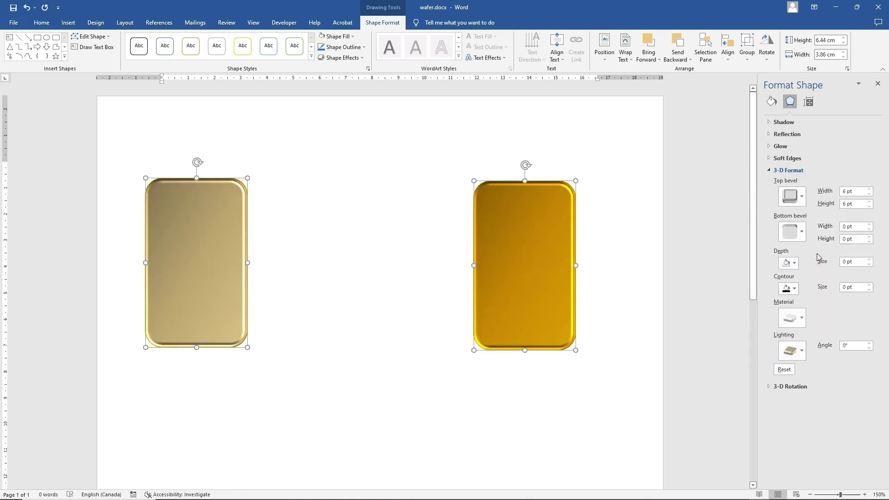
click(805, 324)
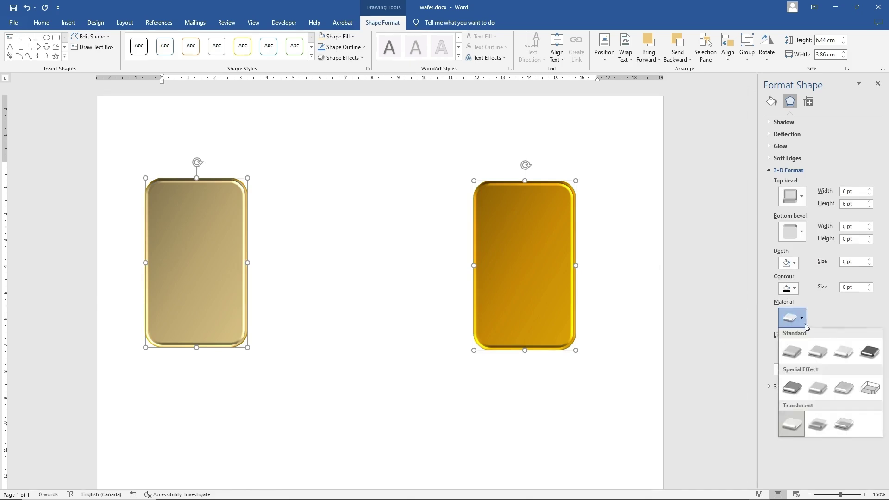
click(841, 354)
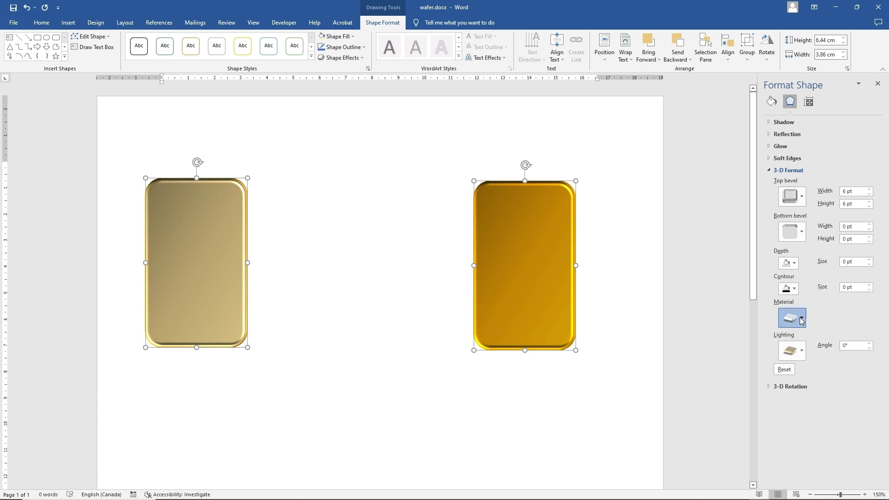
click(801, 321)
click(817, 353)
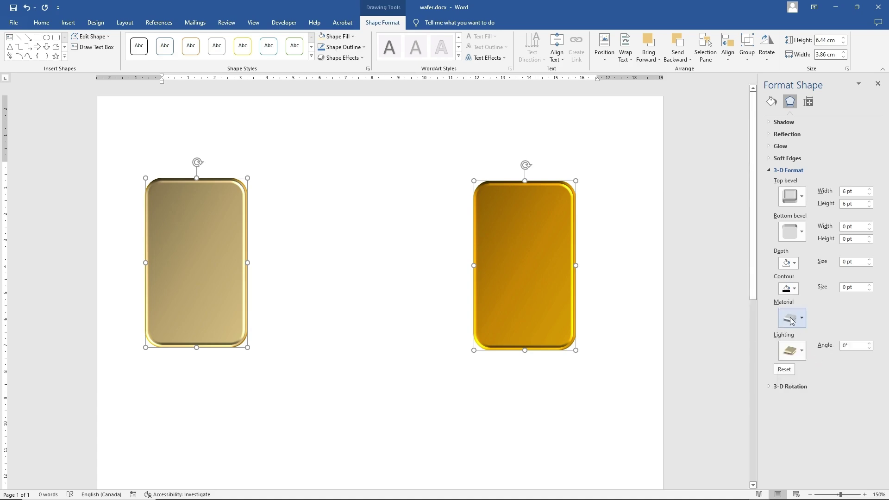
click(797, 319)
click(796, 358)
- Set the lighting angle of both rounded rectangles to 130°
click(869, 343)
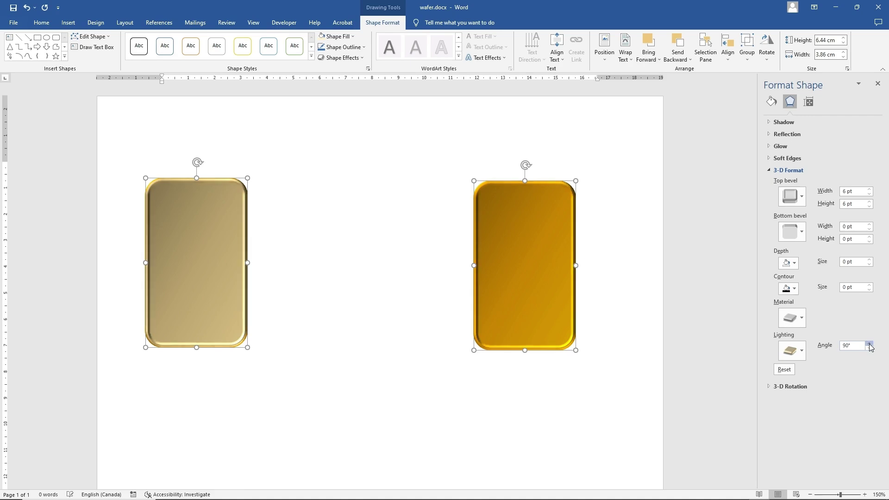
click(869, 344)
click(869, 344)
click(869, 344)
click(869, 344)
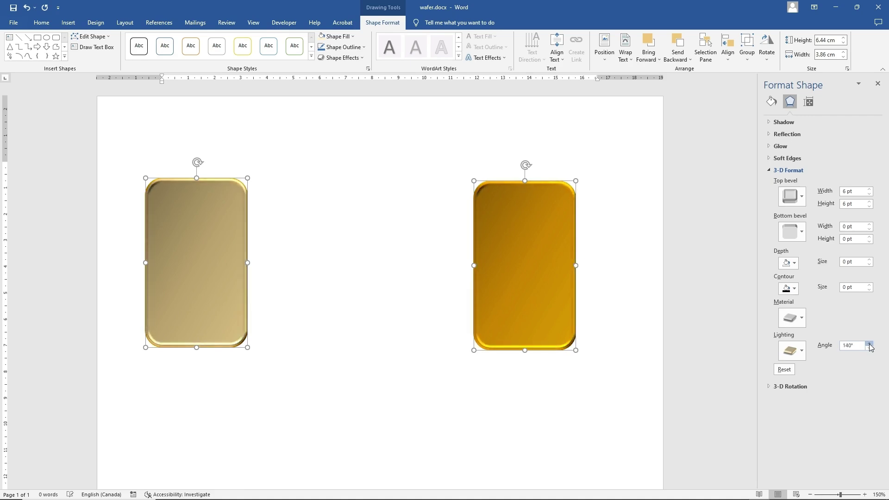
click(869, 344)
click(869, 344)
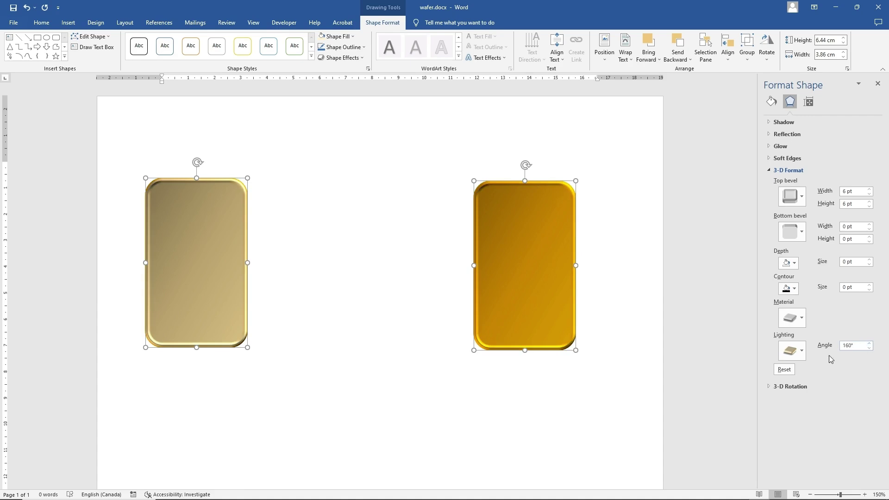
click(869, 344)
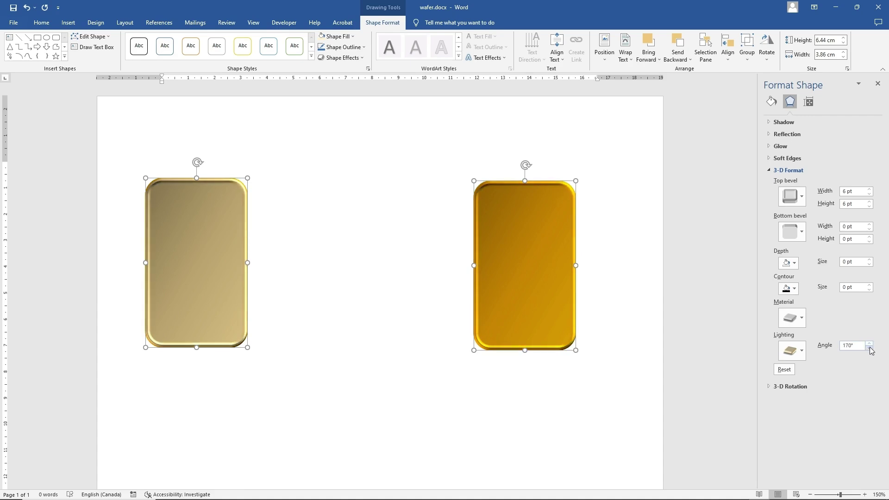
click(870, 348)
click(869, 348)
click(869, 348)
click(869, 348)
click(869, 349)
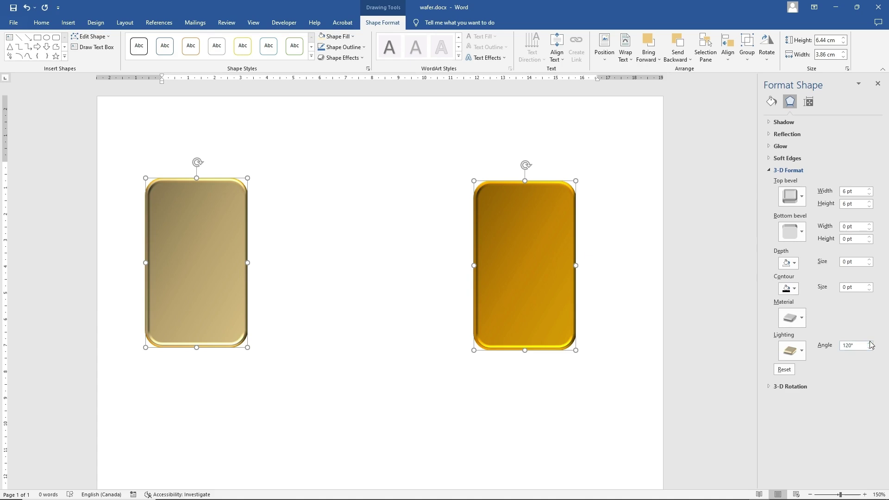
click(870, 344)
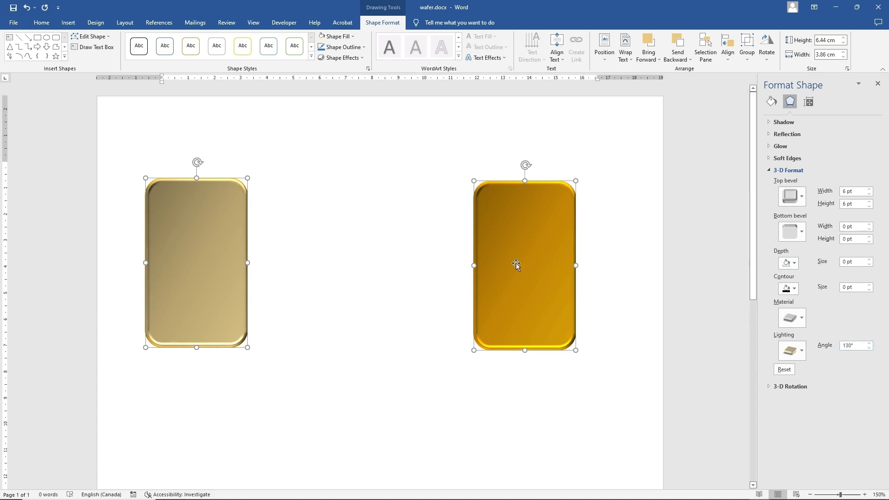
click(323, 233)
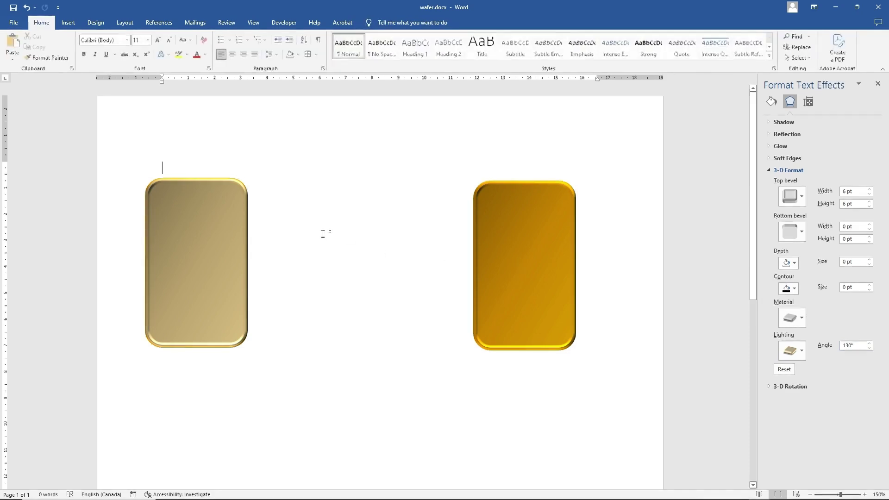
- Change the darker gold rectangle's bevel to a preset with a thin raised inner rim, keeping its gradient fill
click(532, 226)
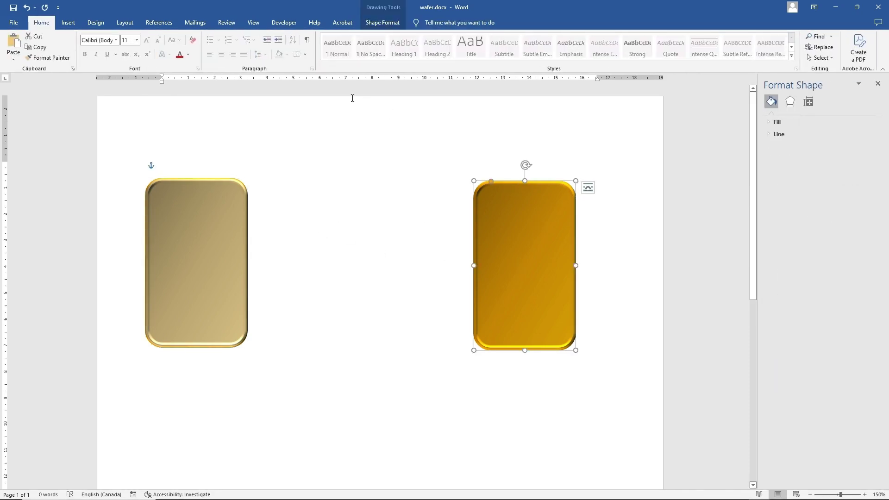
click(382, 23)
click(333, 36)
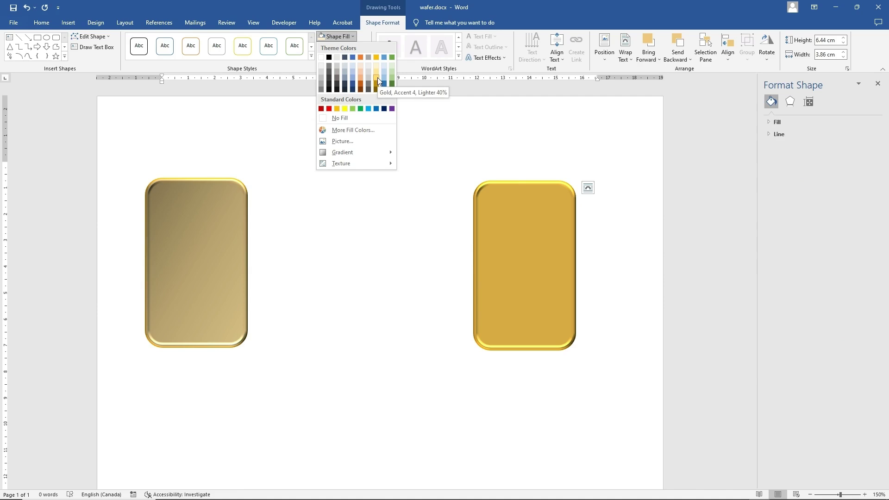
click(630, 196)
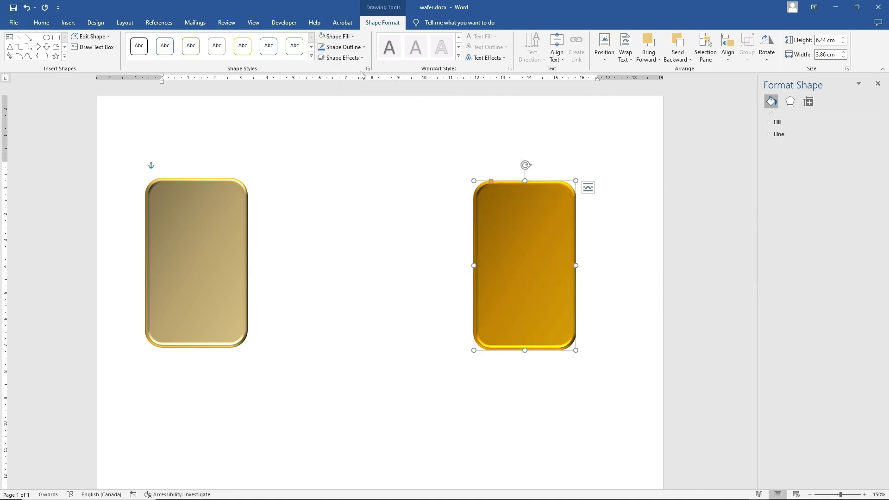
click(341, 57)
mouse_move(346, 178)
click(479, 254)
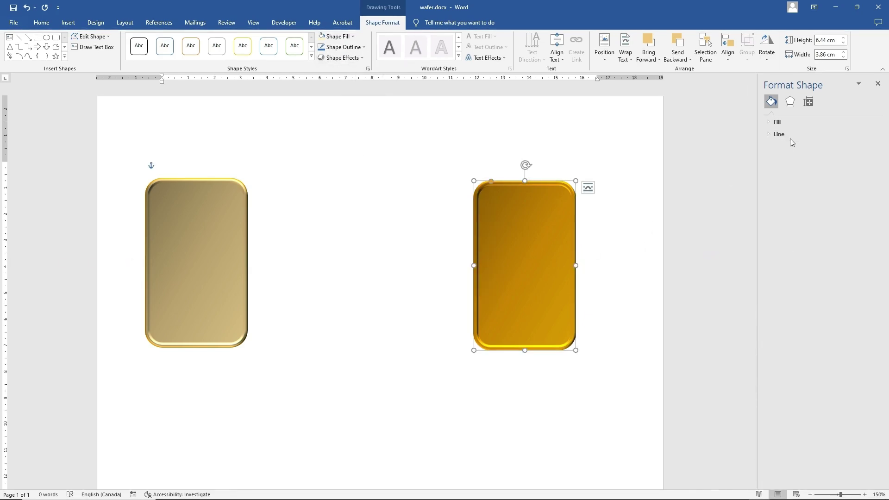
- Remove the outline of the darker gold rectangle and set its top bevel width to 4.5 pt
click(778, 134)
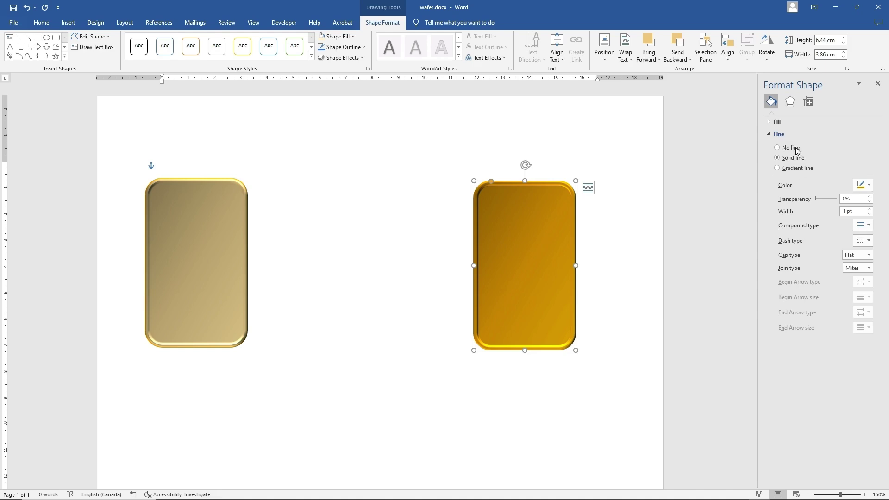
click(789, 102)
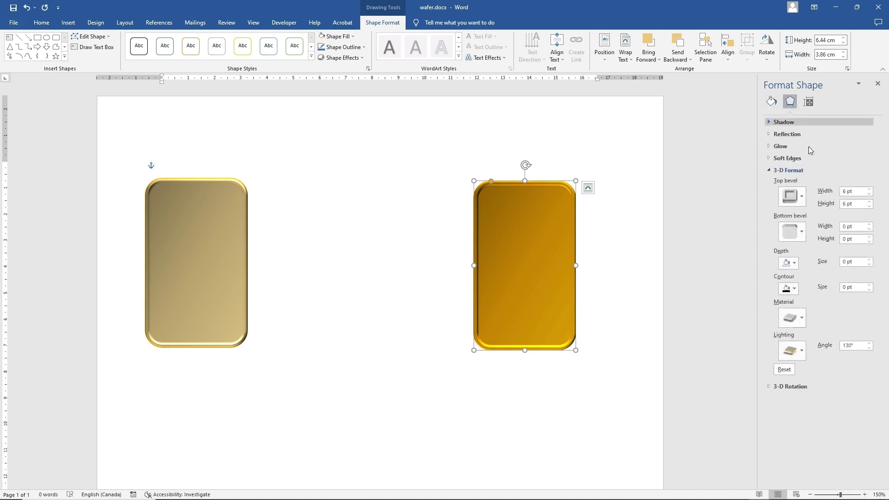
click(869, 194)
click(869, 195)
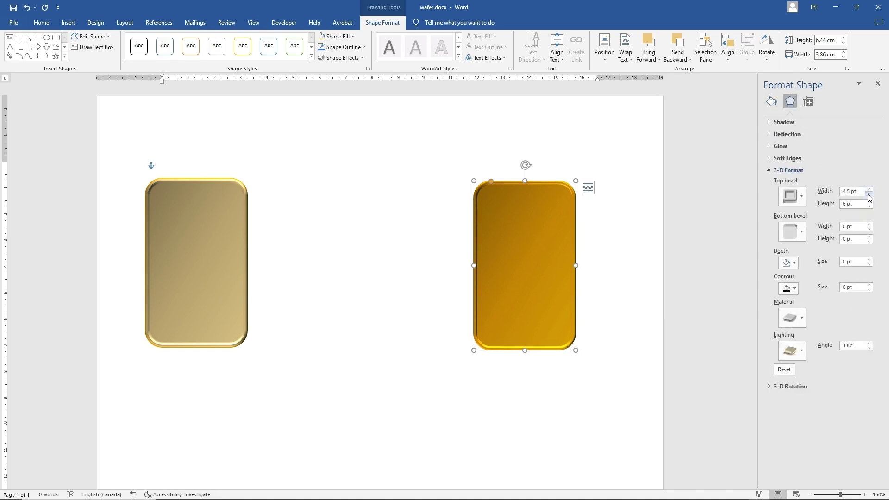
click(869, 194)
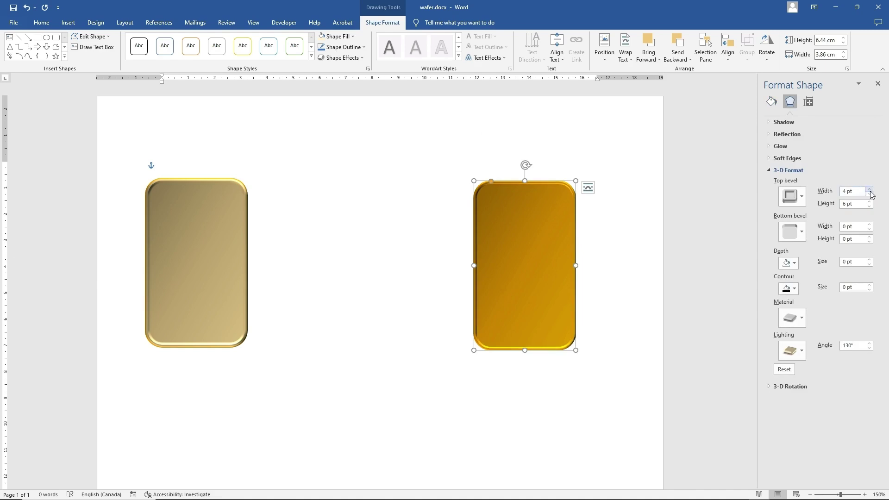
click(869, 189)
click(619, 255)
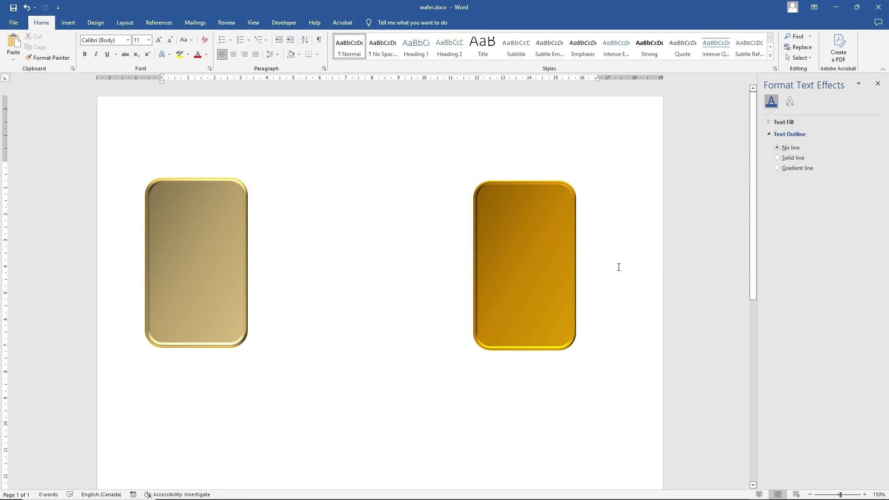
- Set the 3-D lighting angle of the darker gold rectangle alone to 90°
click(525, 262)
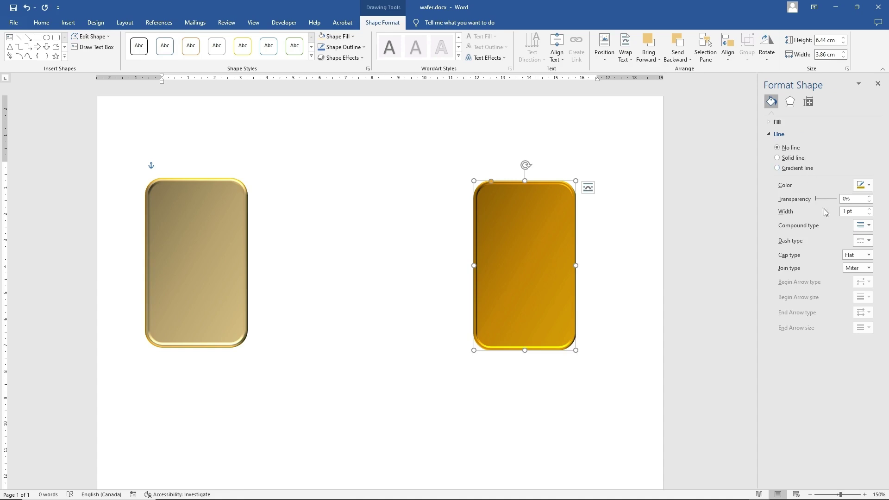
click(790, 102)
click(870, 348)
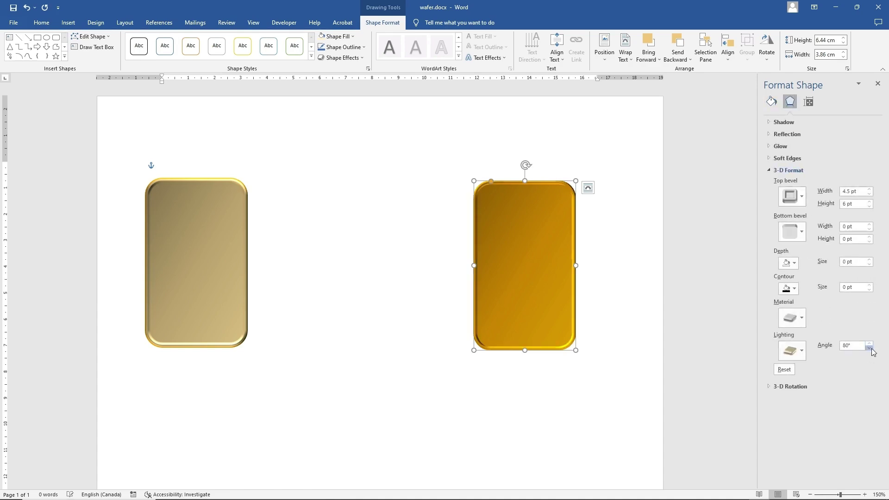
click(870, 348)
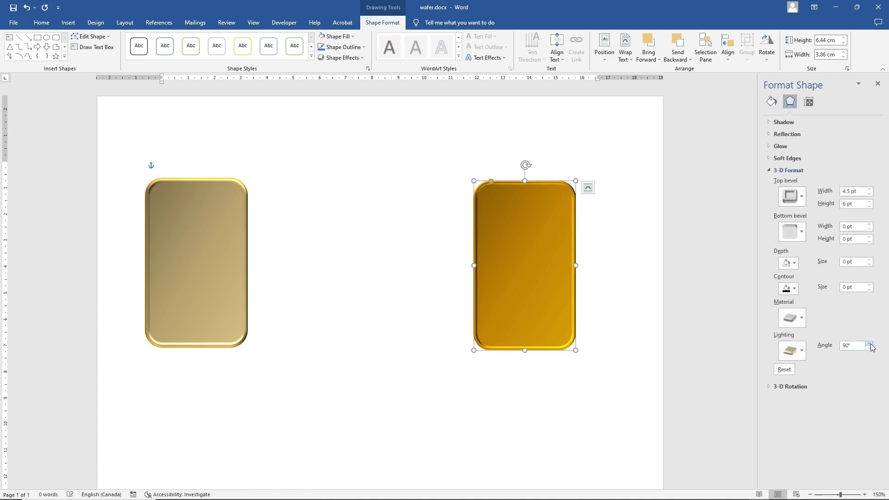
click(618, 297)
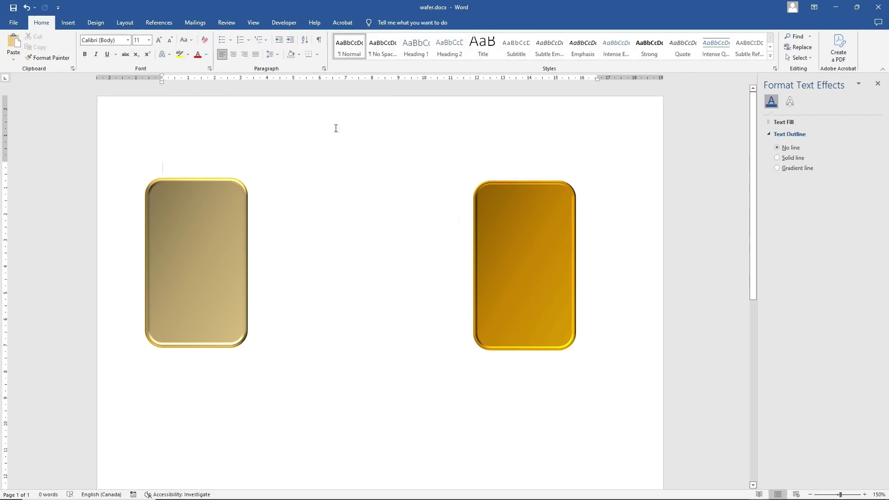
- Draw a text box about 3.4 cm wide and 1.6 cm high in the empty space between the two rectangles
click(69, 24)
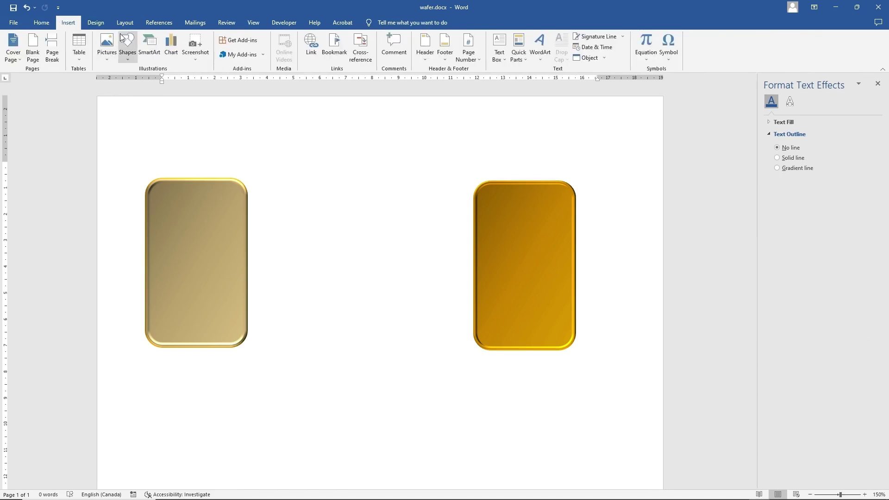
click(133, 62)
click(124, 78)
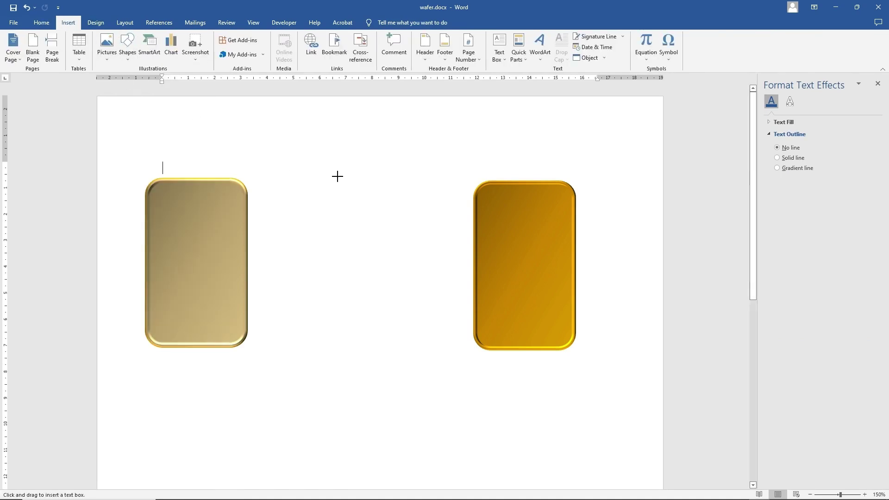
drag(329, 173, 419, 216)
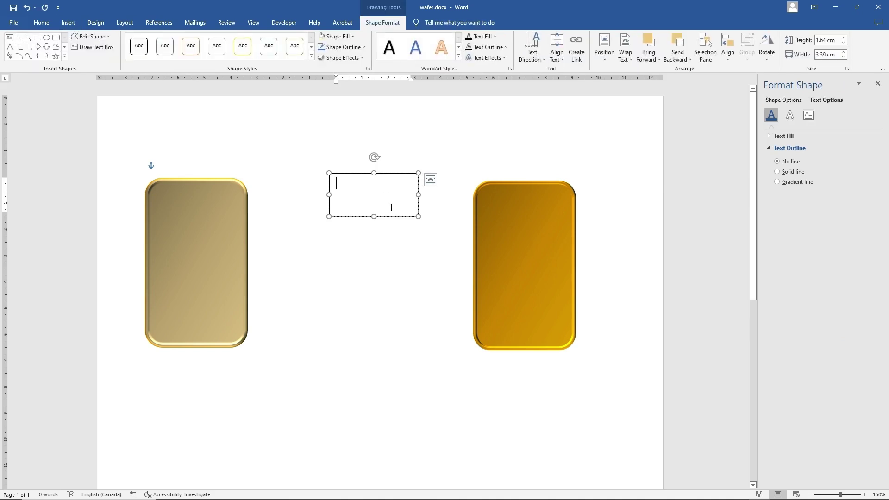
- Enter 99.999%, Pure and Gold on three centred lines in the text box and give the text a dark gold font colour
text(P)
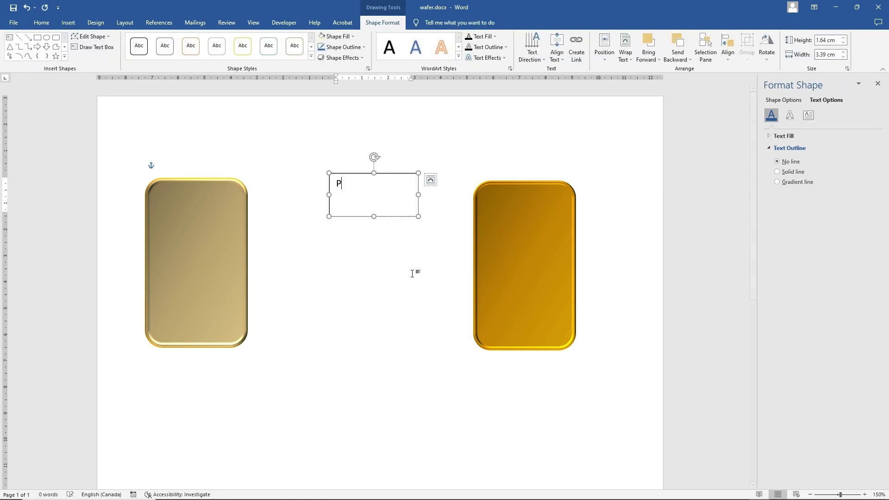
text(ure)
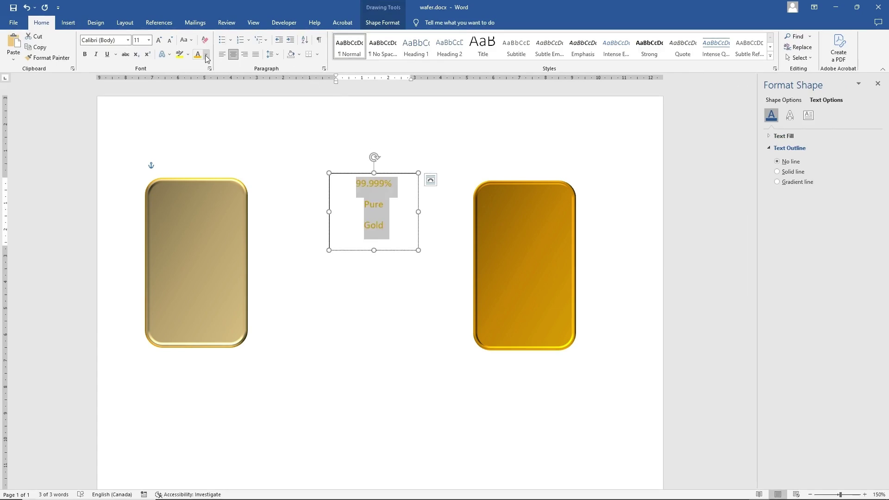
click(207, 56)
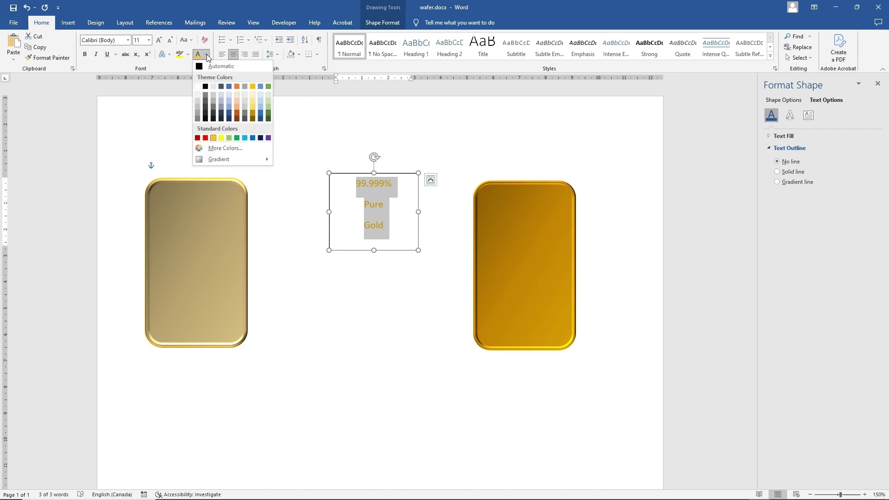
click(253, 116)
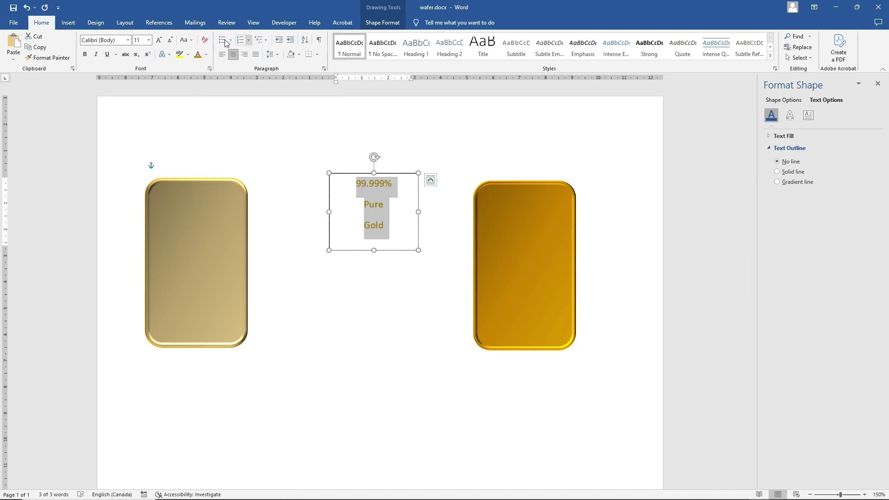
- Move the text box onto the darker gold rectangle and change its text fill to a brighter gold
drag(387, 173, 543, 206)
click(494, 37)
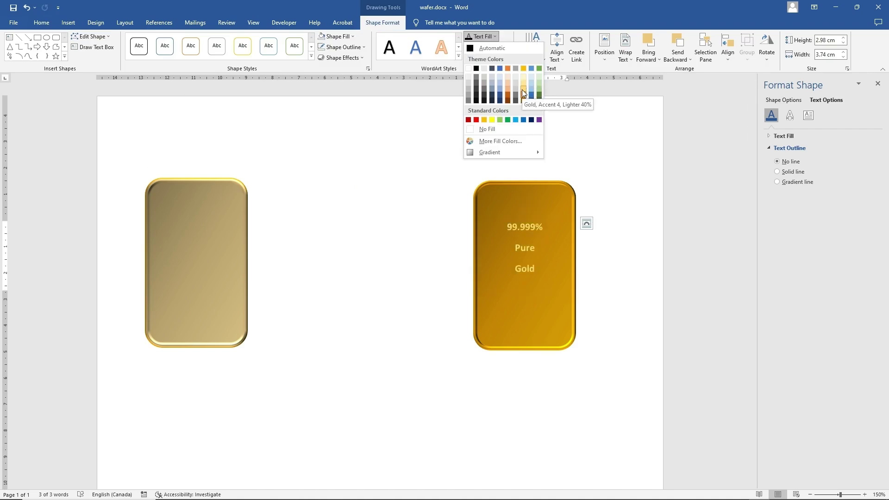
click(521, 90)
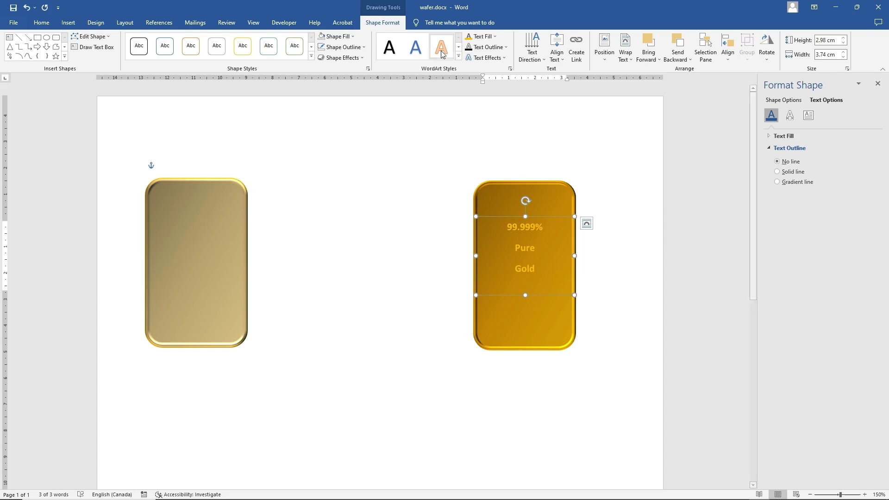
- Apply the solid gold WordArt style to the text box's three lines and set their font size to 14
click(458, 56)
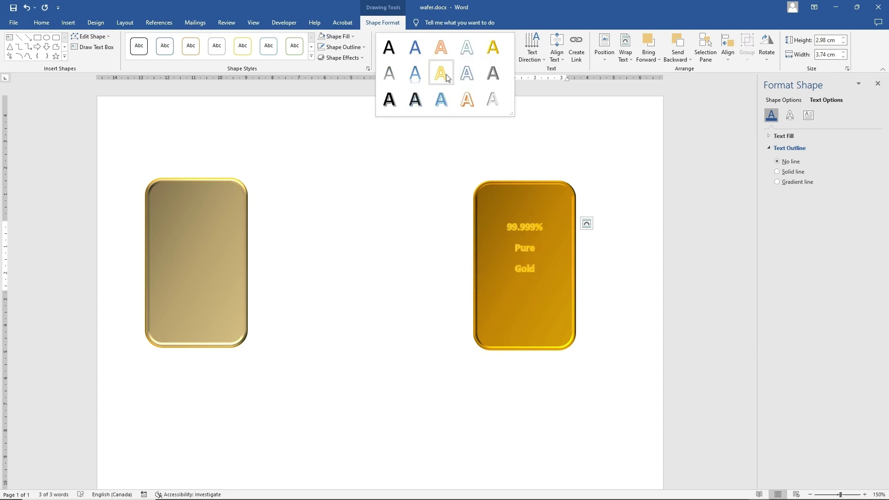
click(493, 48)
click(41, 22)
click(148, 40)
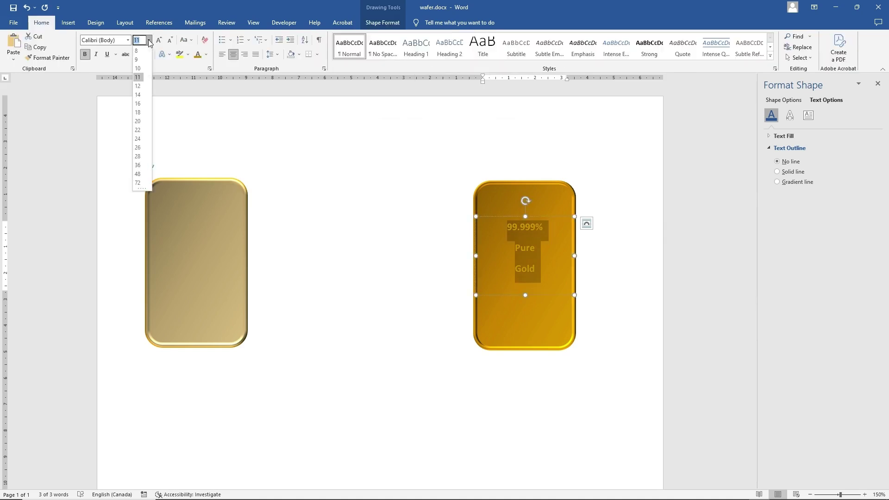
click(137, 94)
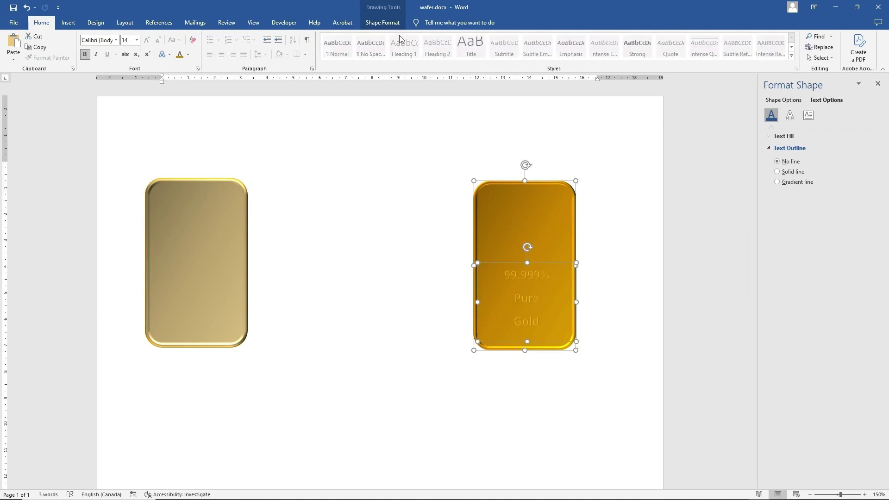
- Centre the text box and the darker gold rectangle horizontally on each other with Align Center
click(382, 24)
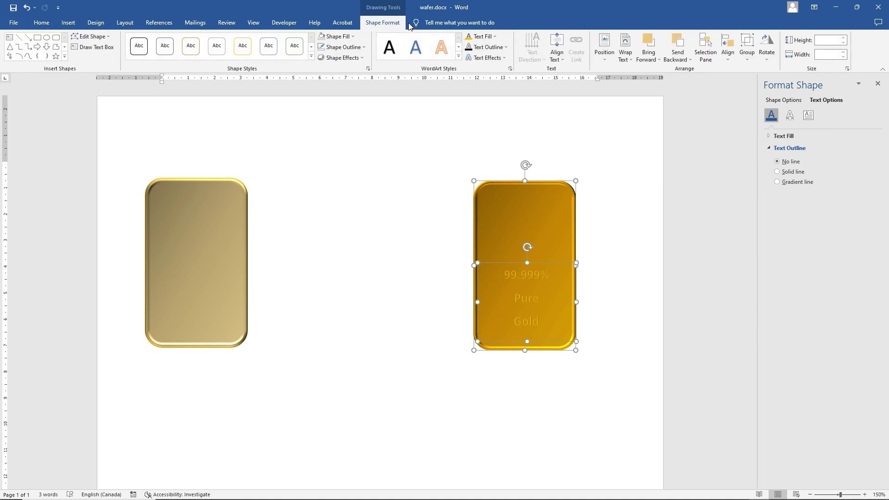
click(732, 45)
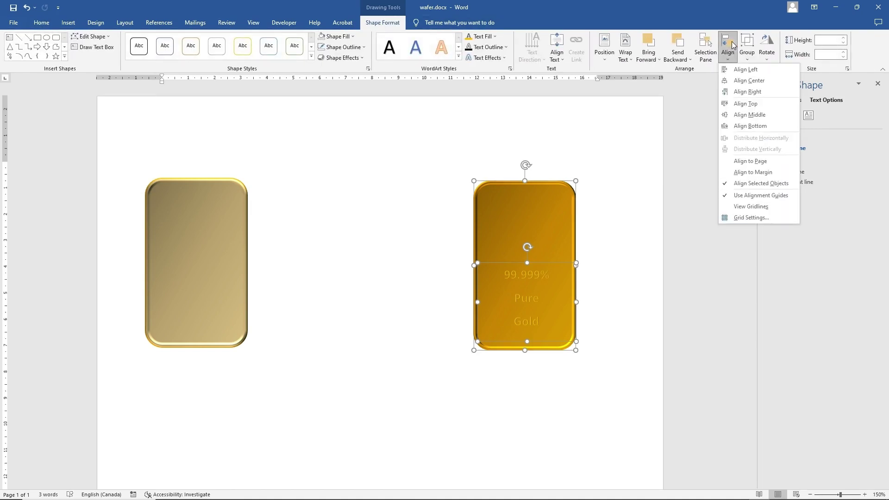
click(746, 83)
click(726, 94)
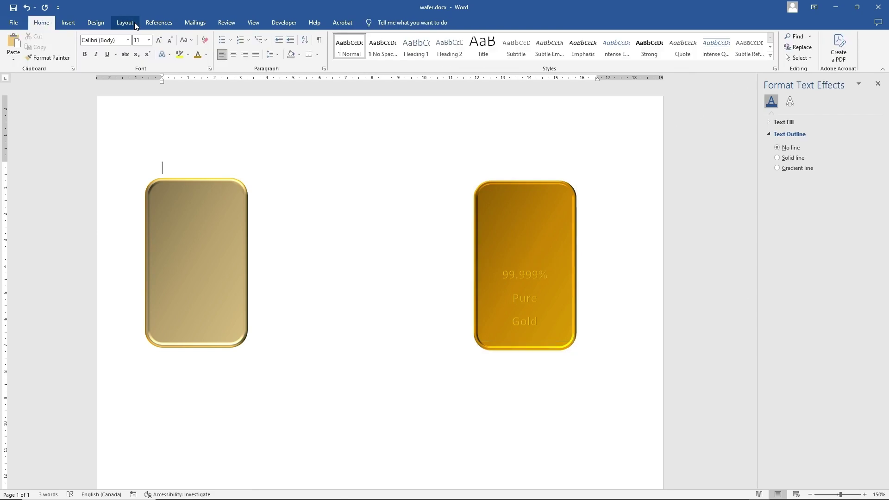
- Draw a sun shape about 2.4 cm wide and 2.3 cm high above the text on the darker gold rectangle
click(70, 23)
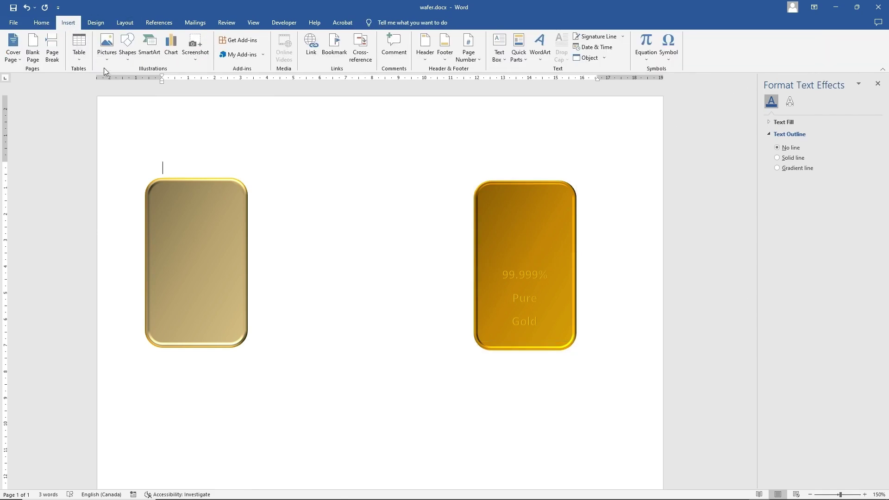
click(129, 52)
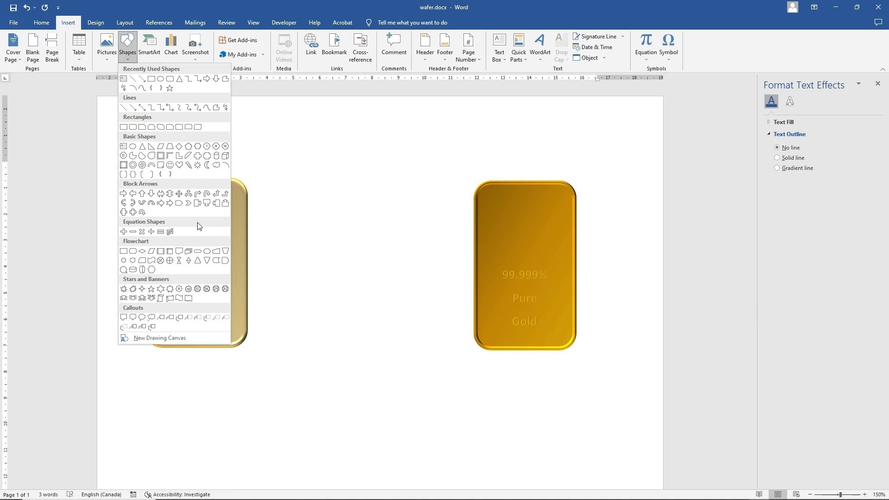
click(199, 166)
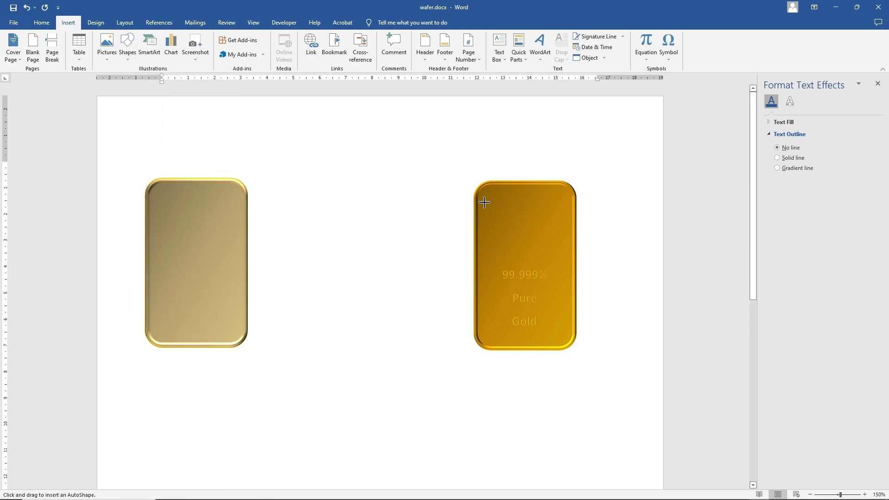
drag(502, 199, 562, 258)
drag(535, 229, 530, 223)
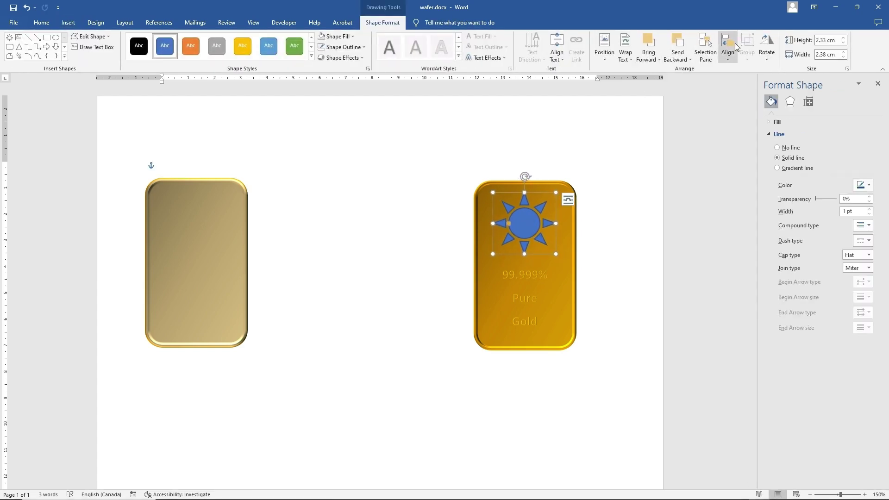
- Align the sun shape and the darker gold rectangle by their horizontal centres
click(570, 269)
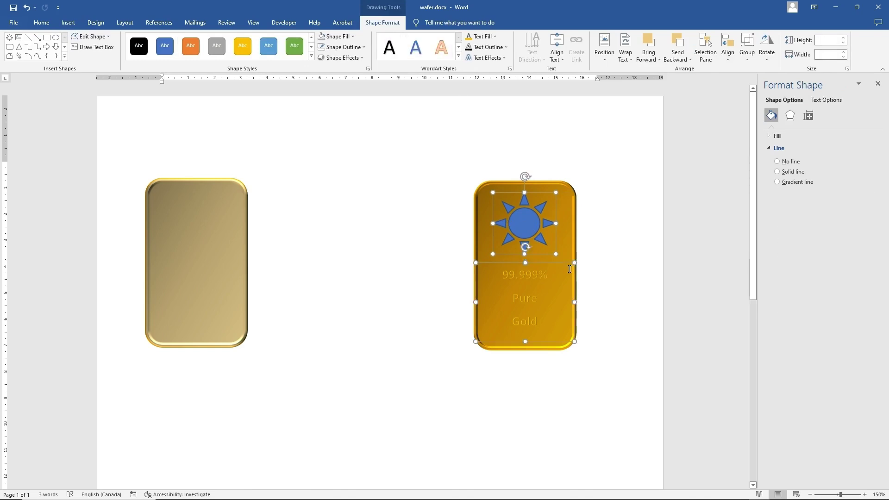
click(570, 237)
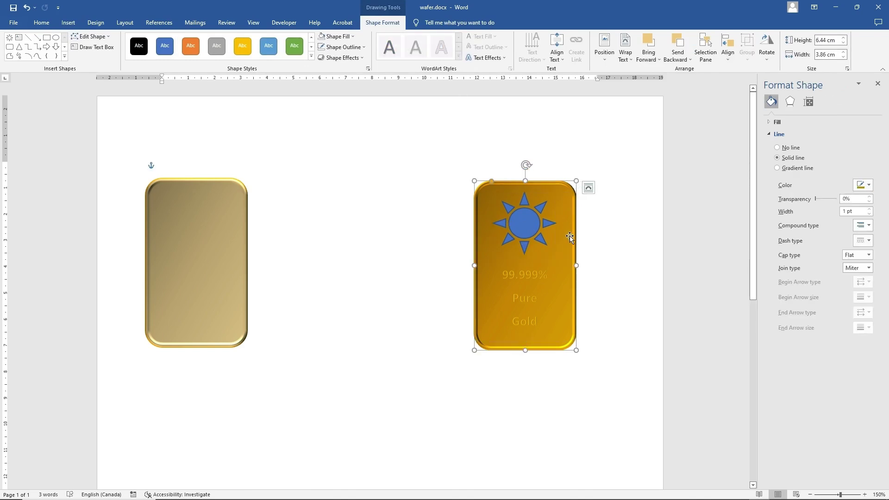
shift+click(532, 224)
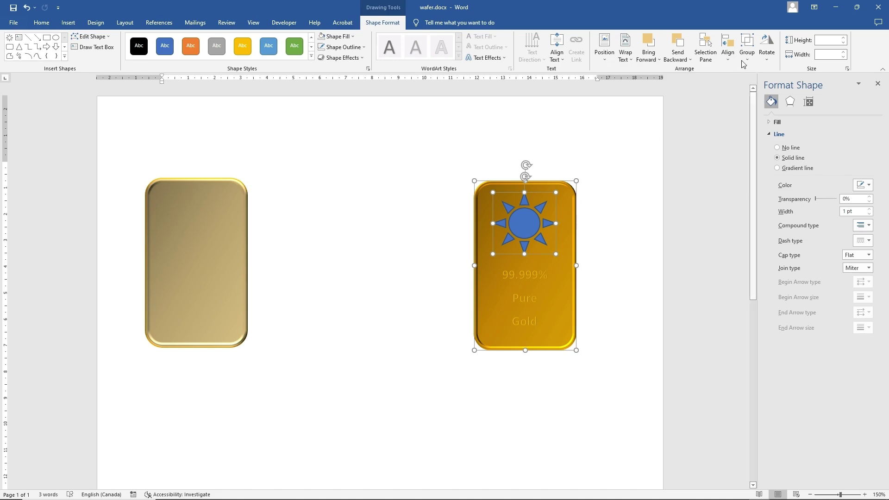
click(728, 49)
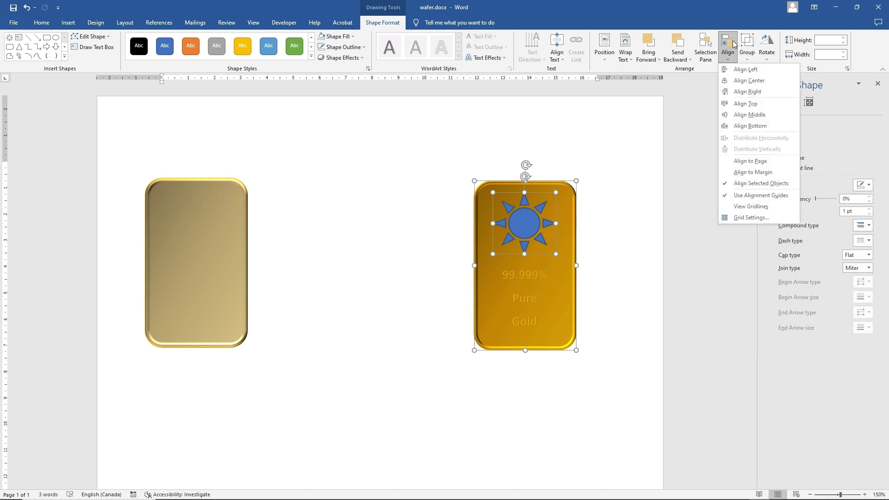
click(746, 82)
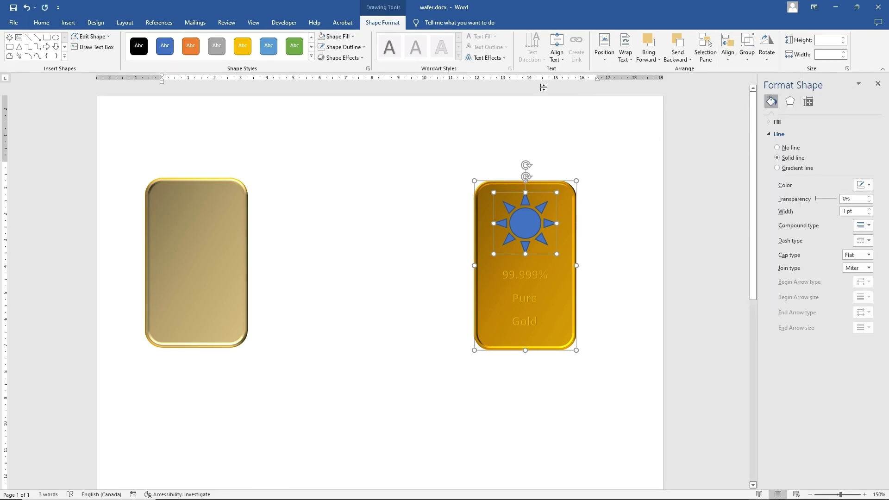
- Give the sun the solid gold shape style and a dark-variation gradient fill radiating from its centre
click(526, 218)
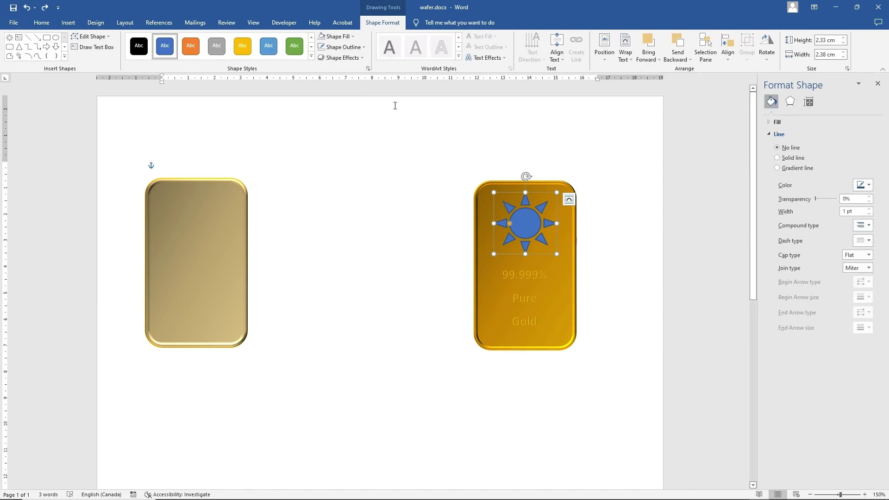
click(247, 49)
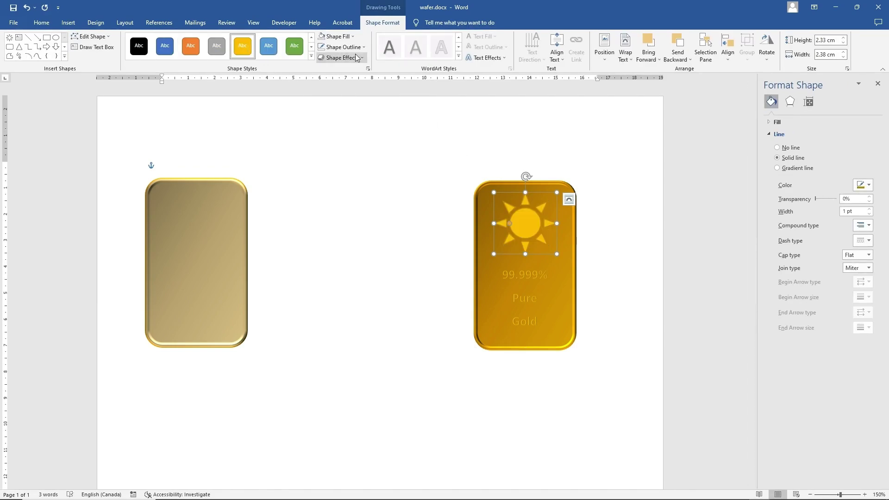
click(341, 37)
mouse_move(351, 153)
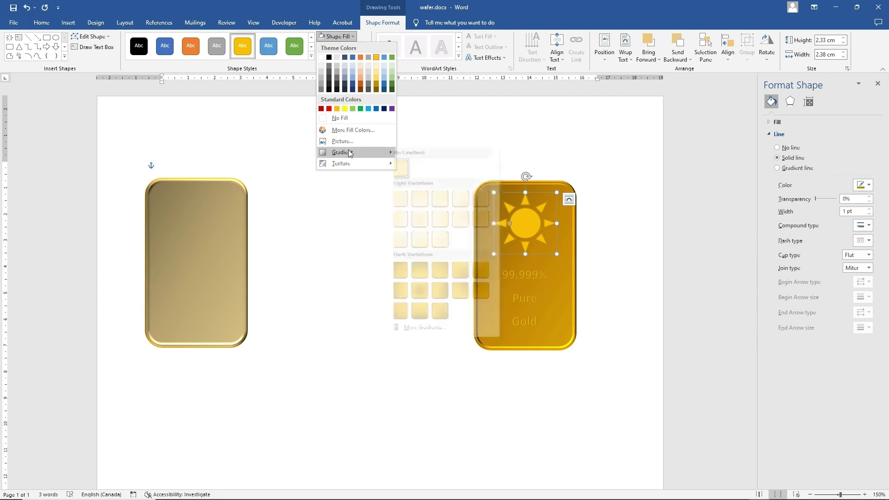
click(426, 290)
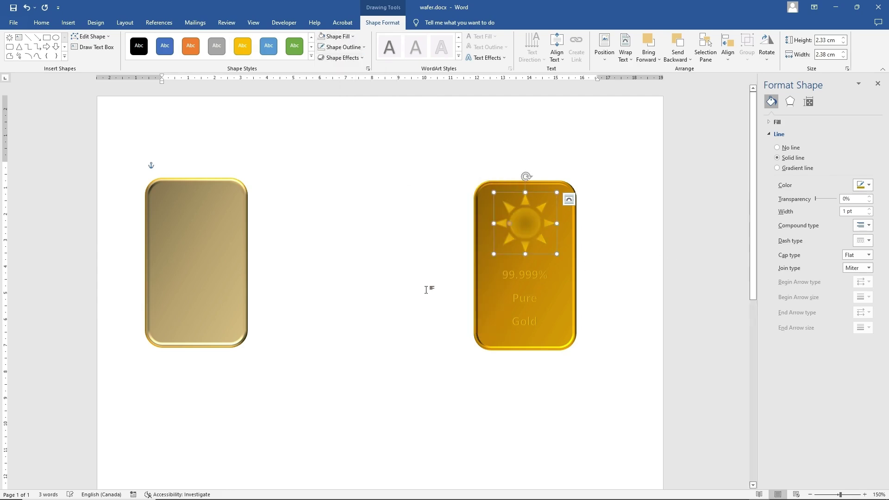
- Apply a soft rounded bevel preset to the sun shape and deselect it
click(346, 58)
mouse_move(360, 181)
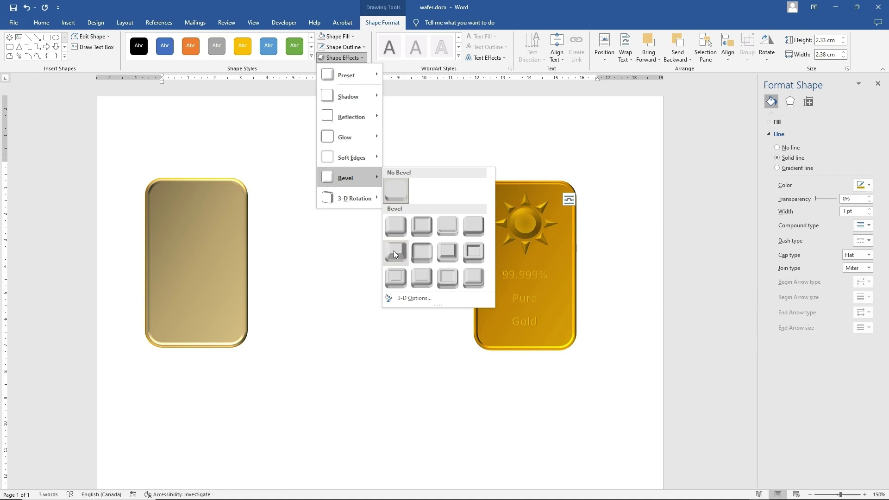
click(418, 251)
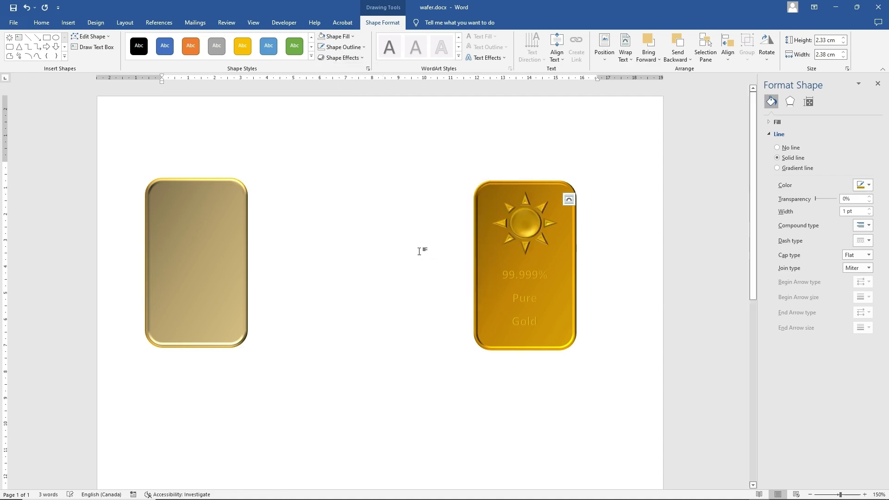
click(633, 246)
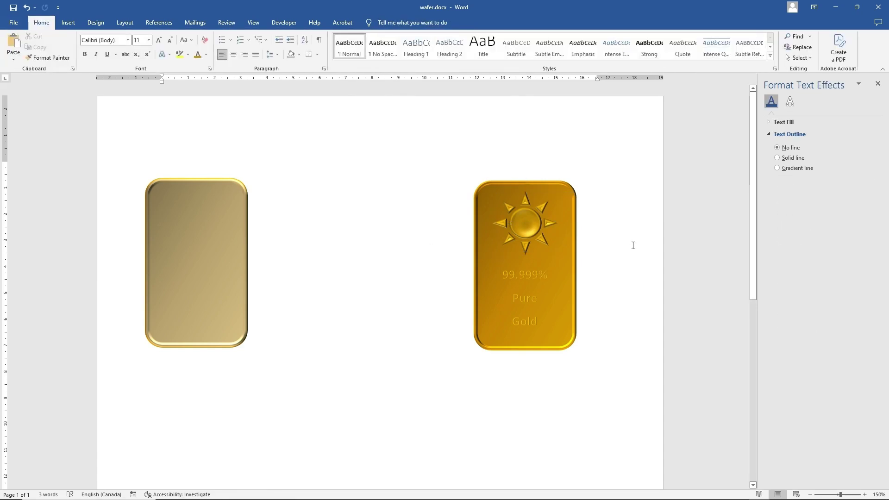
- Try the Arial Black font at size 14 on the three lines of text below the sun
click(510, 275)
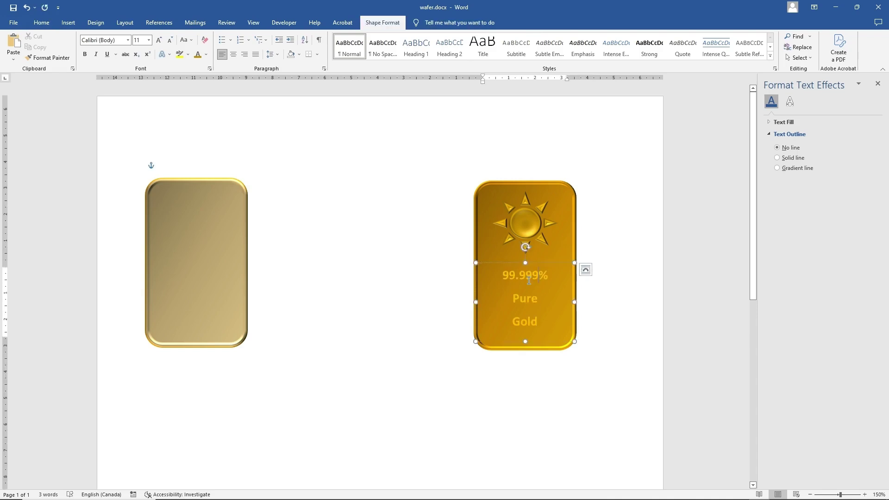
drag(504, 275, 545, 322)
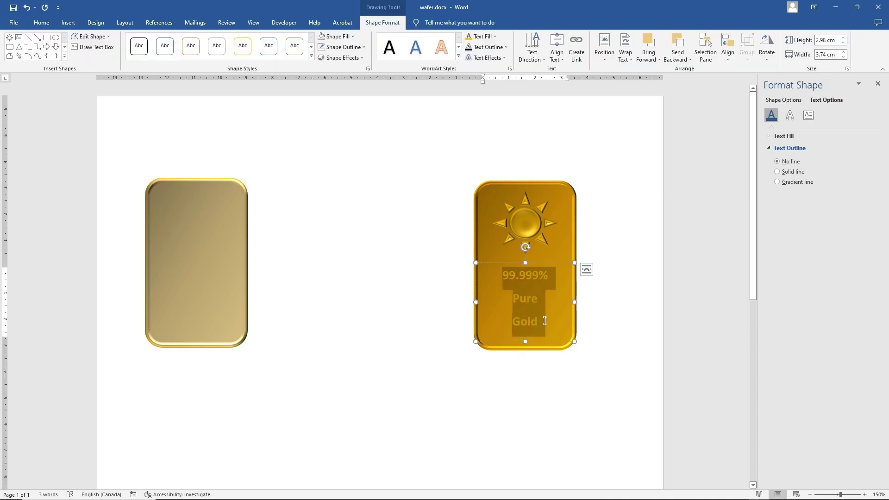
click(48, 22)
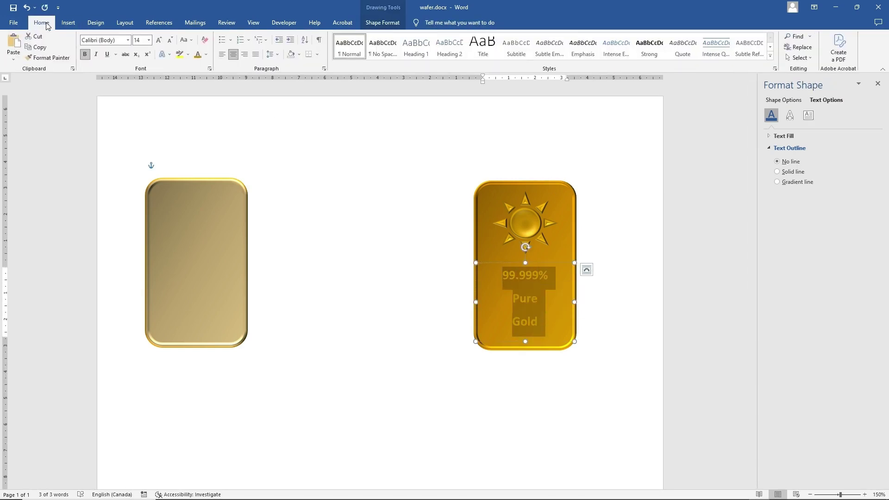
click(143, 42)
text(14)
click(129, 40)
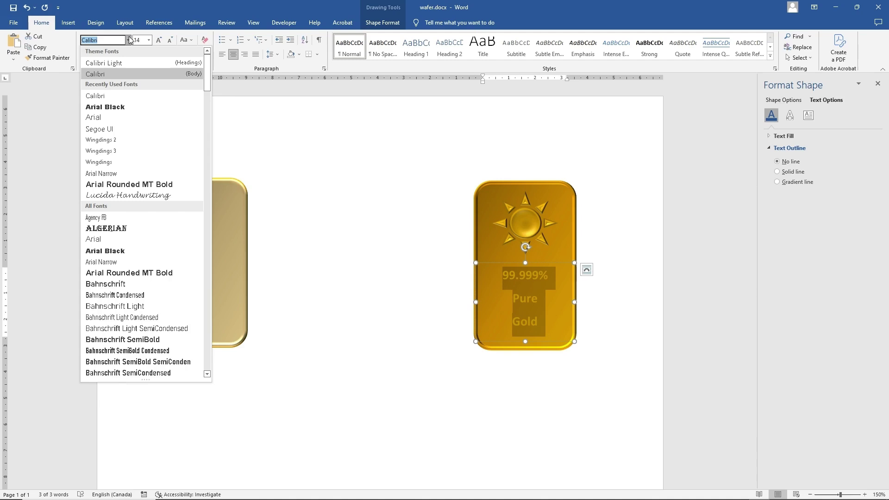
click(101, 107)
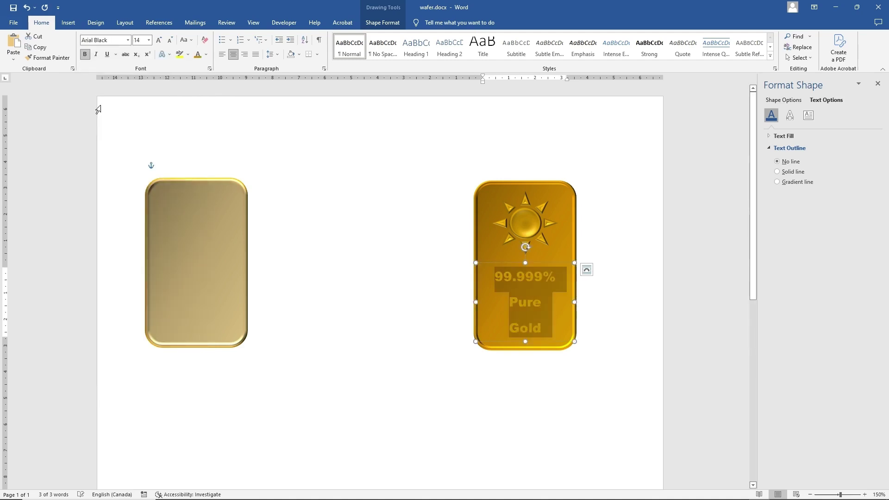
click(110, 98)
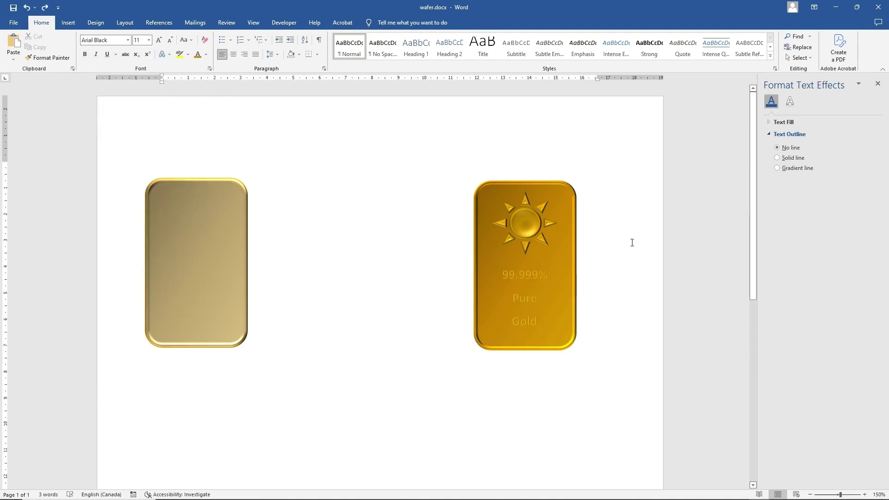
- Set the three text lines on the darker gold wafer to the custom font colour #DEA900
click(549, 274)
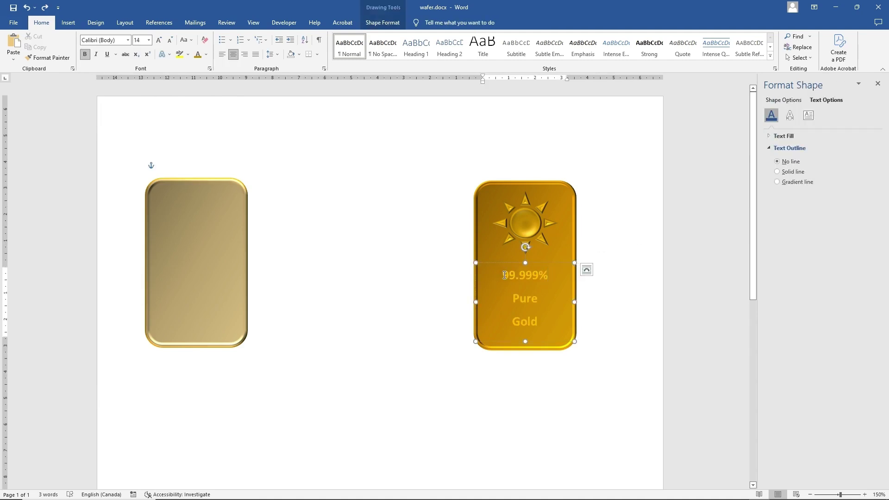
drag(504, 275, 541, 324)
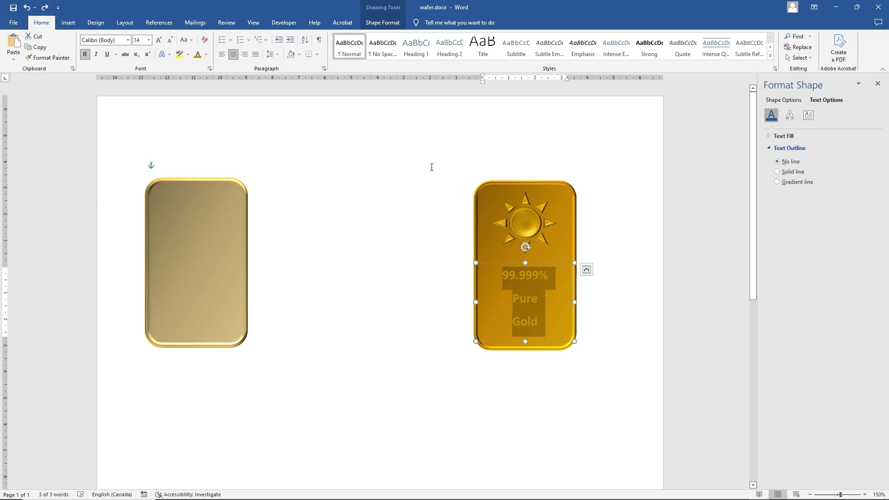
click(206, 54)
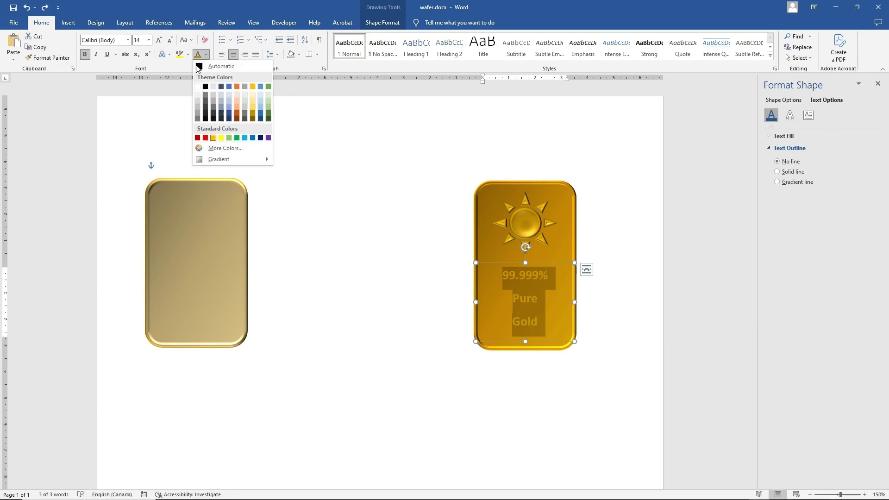
click(220, 148)
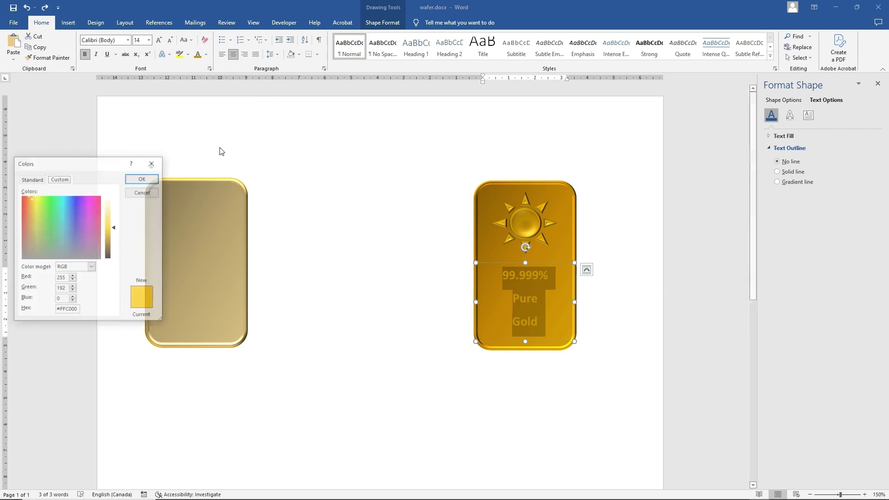
click(116, 232)
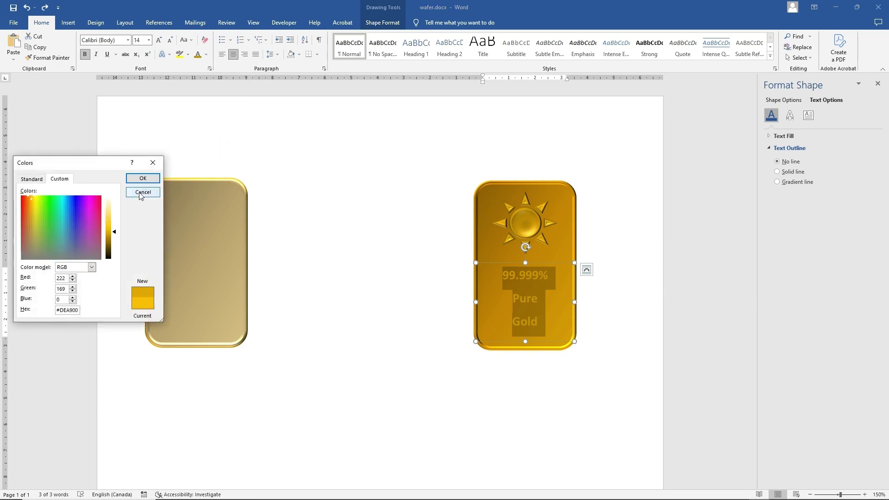
click(143, 179)
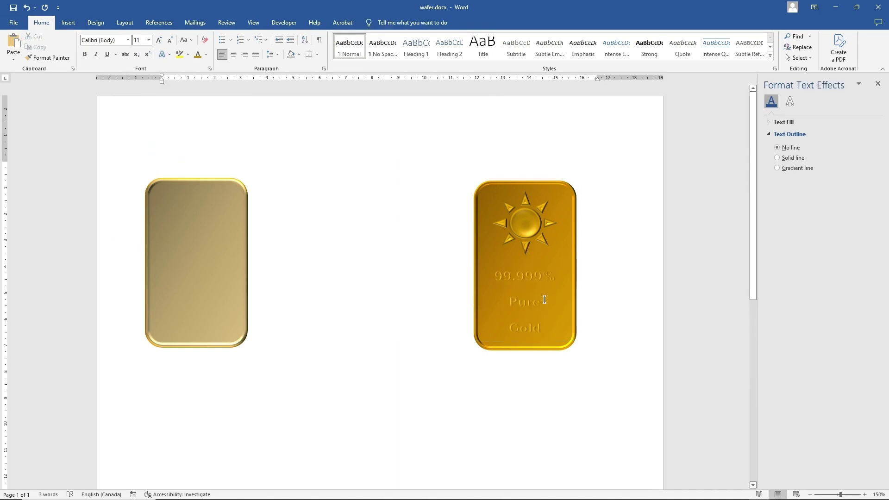
- Apply the first outer shadow text effect to the three lines of text on the darker gold wafer
click(544, 300)
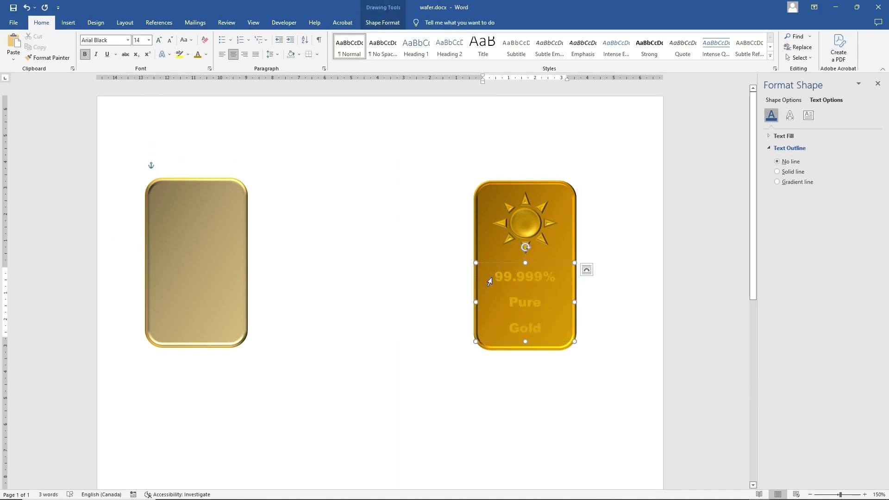
drag(493, 276, 555, 325)
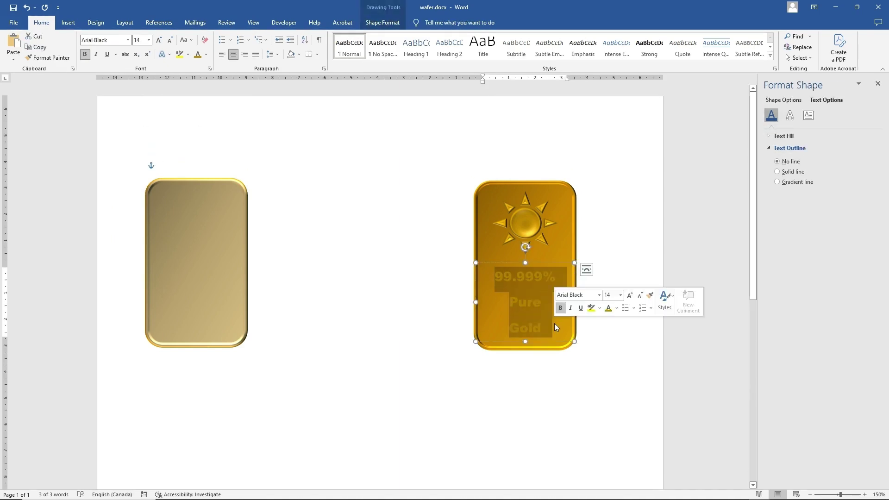
click(386, 24)
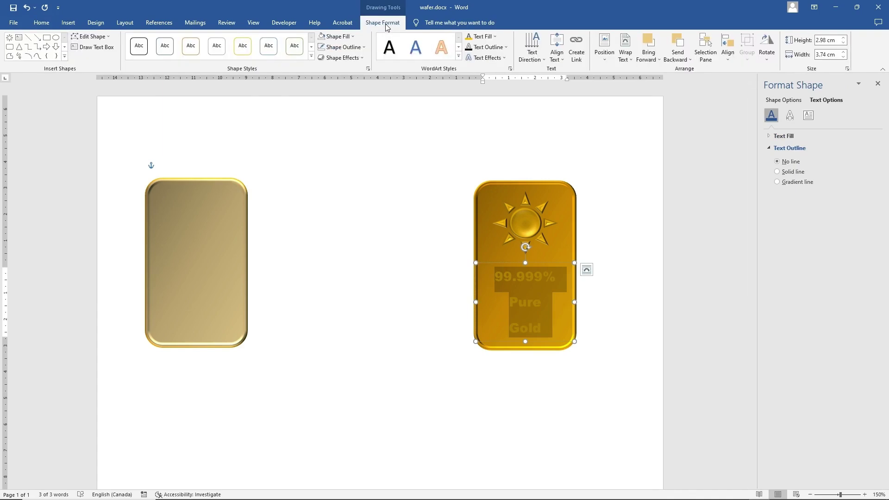
click(490, 59)
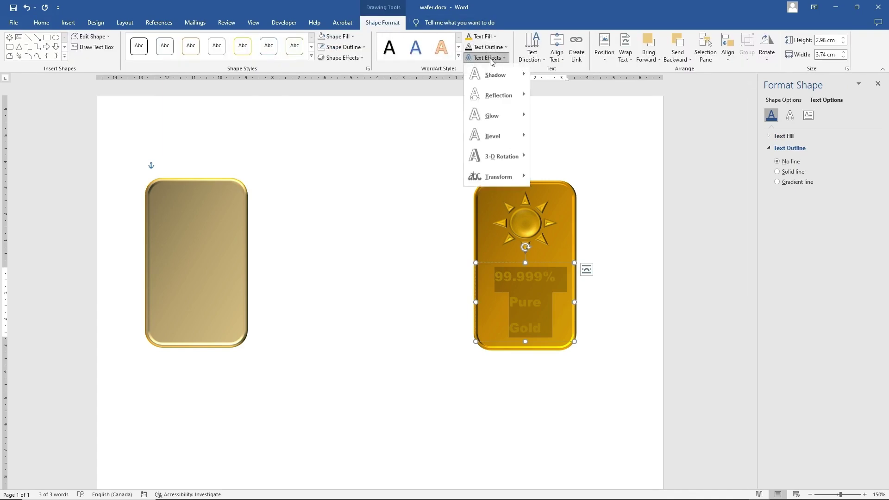
mouse_move(498, 75)
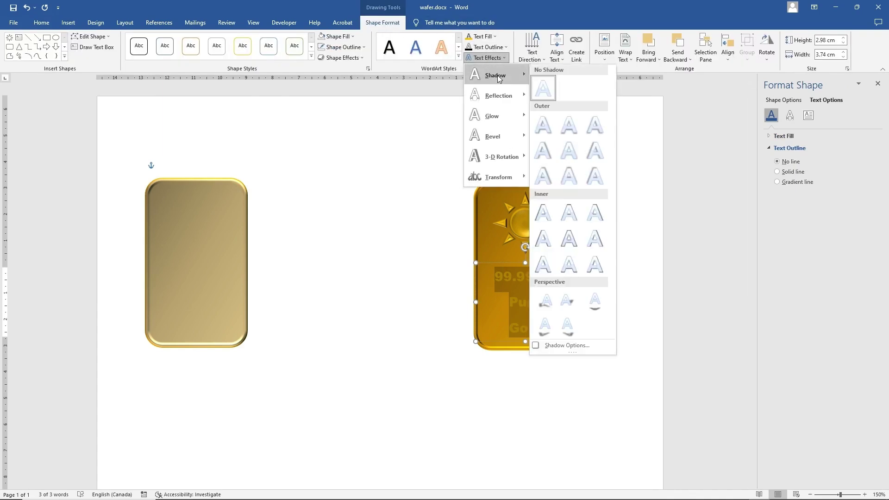
click(548, 124)
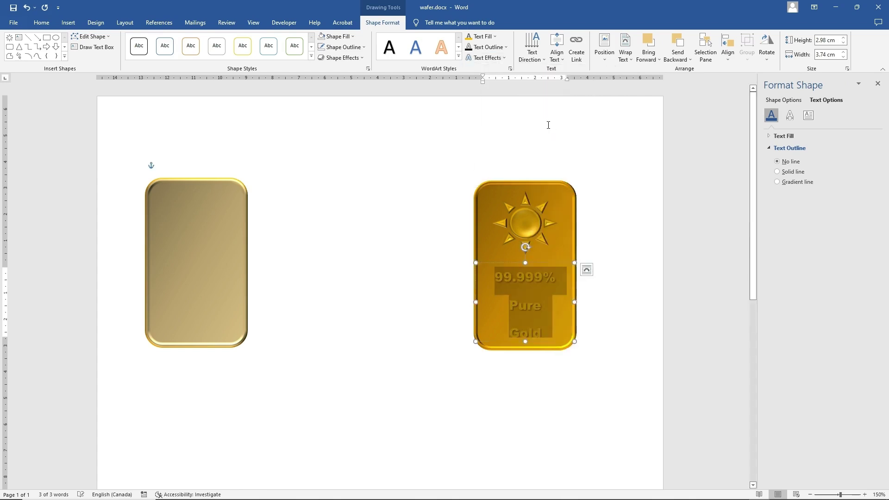
click(639, 180)
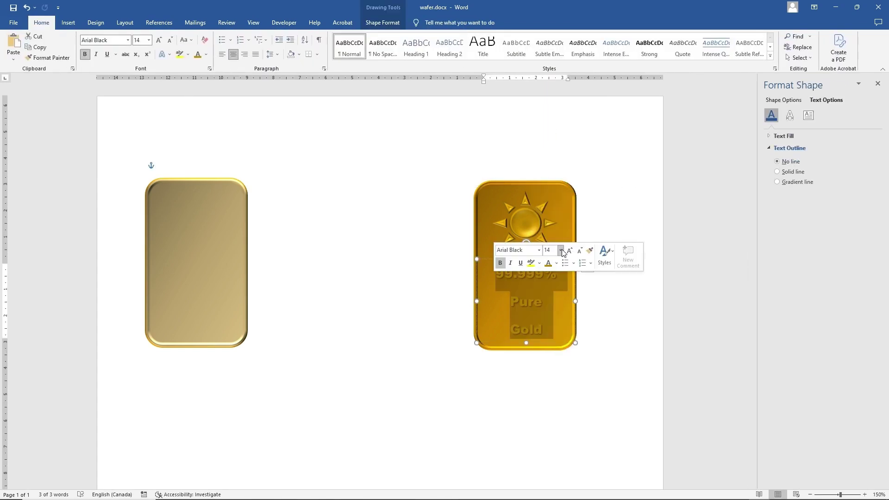
- Reduce the font size of the darker wafer's three text lines to 12 and deselect them
click(559, 250)
click(552, 298)
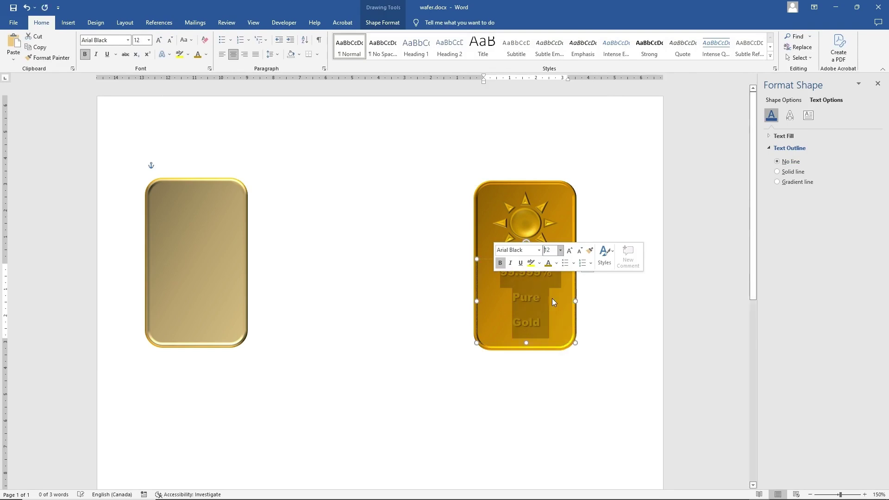
click(605, 215)
- Copy the sun and text box from the darker gold wafer and paste them onto the lighter wafer, keeping source formatting
click(528, 221)
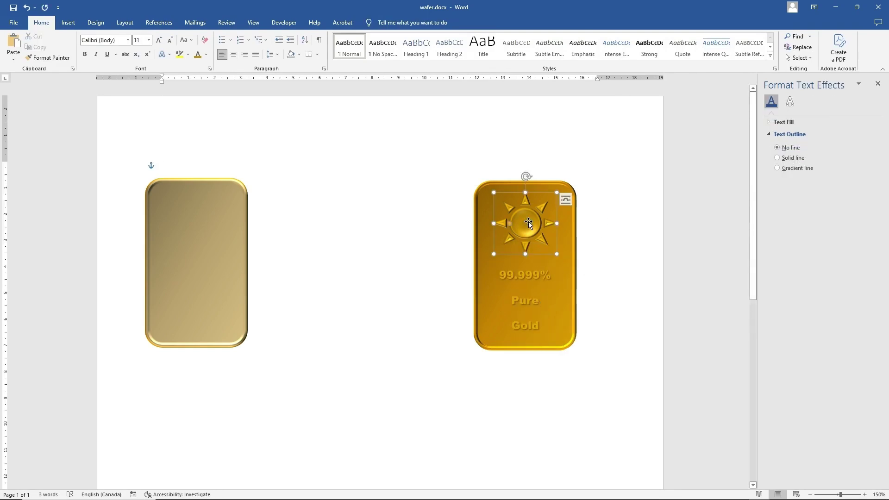
shift+click(524, 301)
right_click(537, 263)
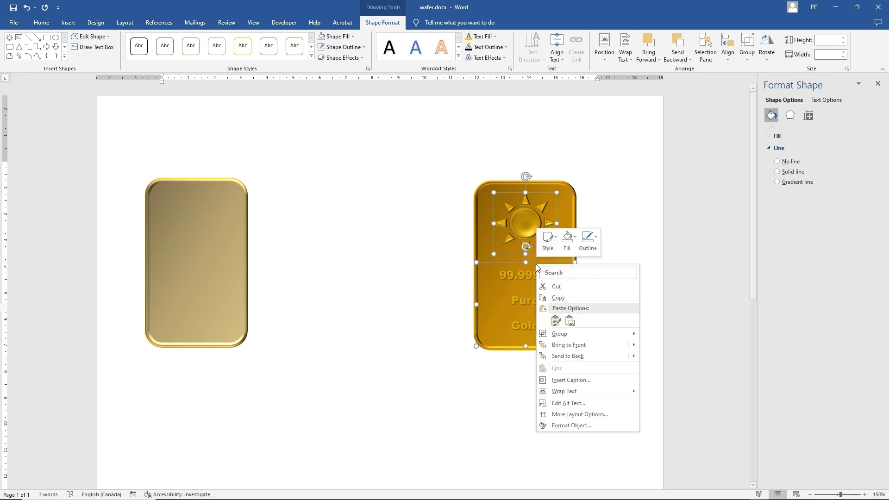
click(571, 297)
right_click(187, 221)
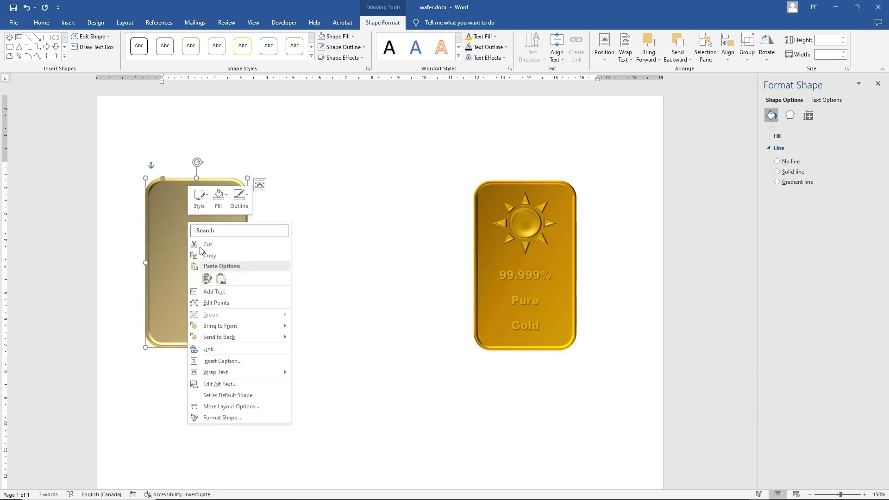
click(207, 279)
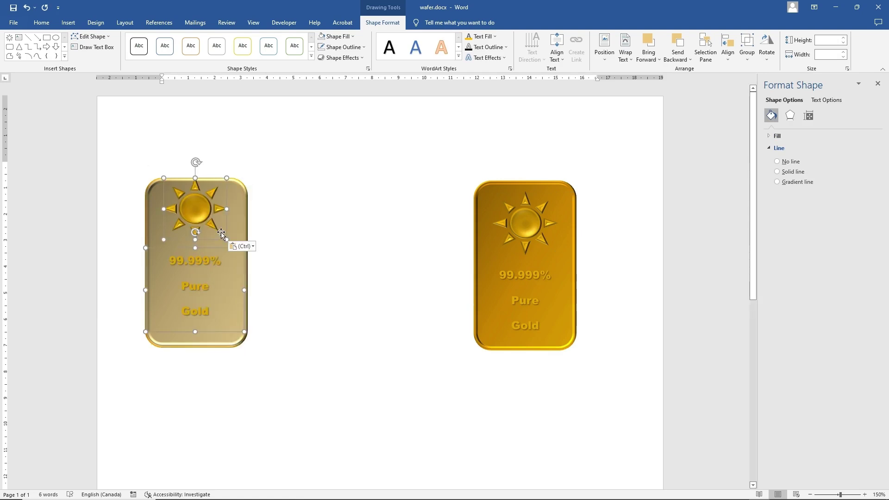
- Move the pasted sun and text box slightly down so they sit inside the lighter wafer's bevelled edge
click(731, 45)
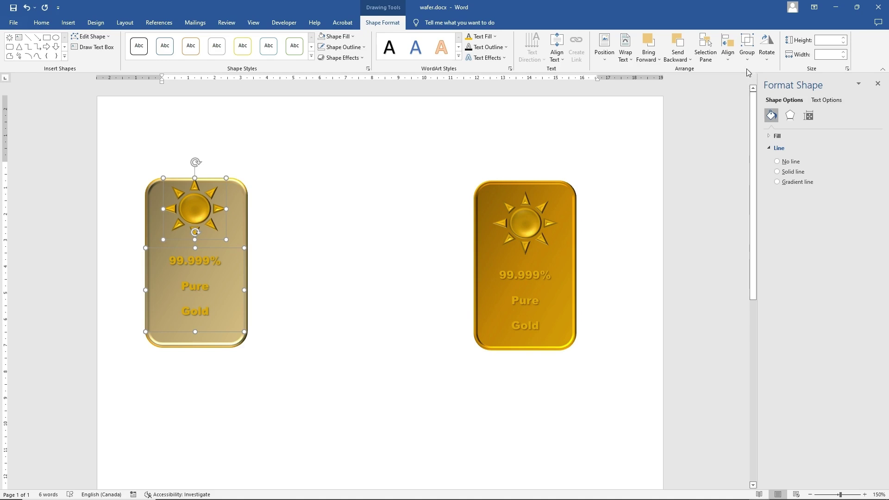
key(ctrl+z)
drag(212, 255, 213, 258)
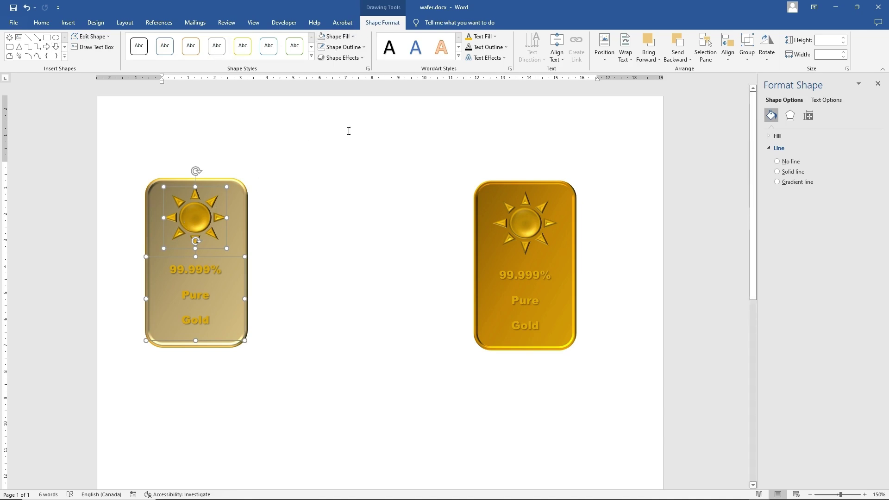
- Fill the text on the lighter wafer with a light gold theme tint and deselect the objects
click(494, 37)
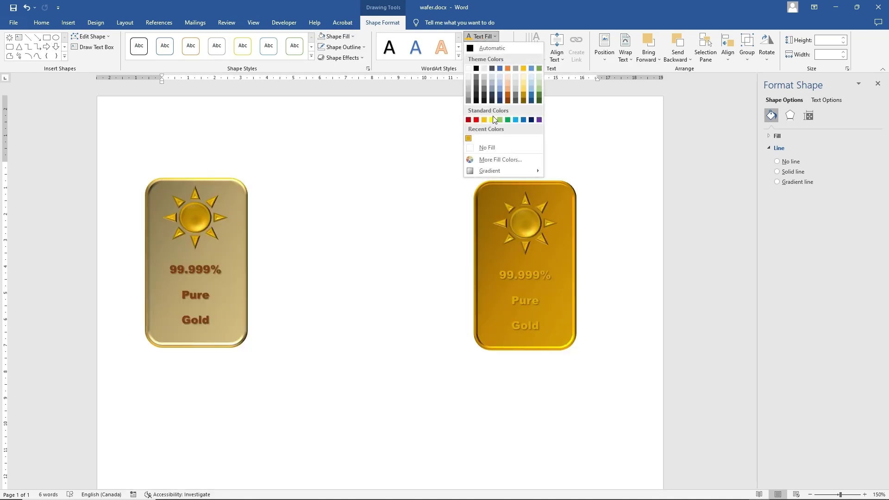
click(522, 82)
click(202, 207)
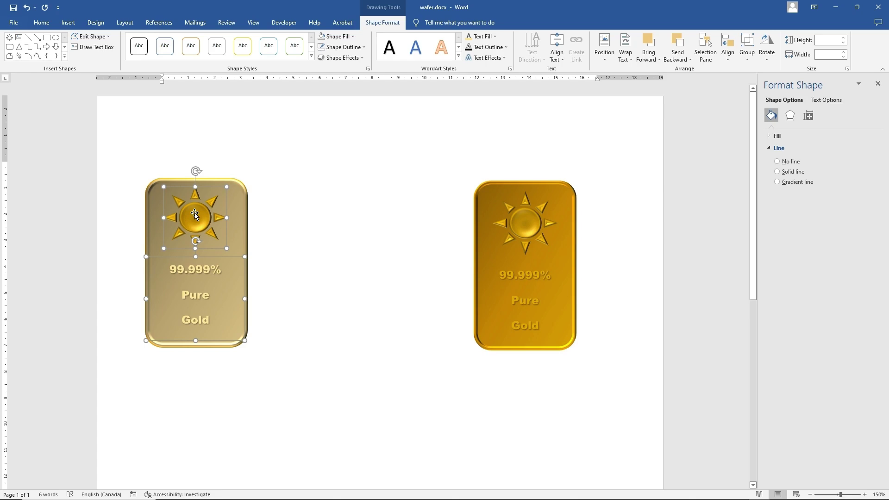
click(278, 222)
- Fill the sun on the lighter wafer with a light gold theme tint
click(202, 227)
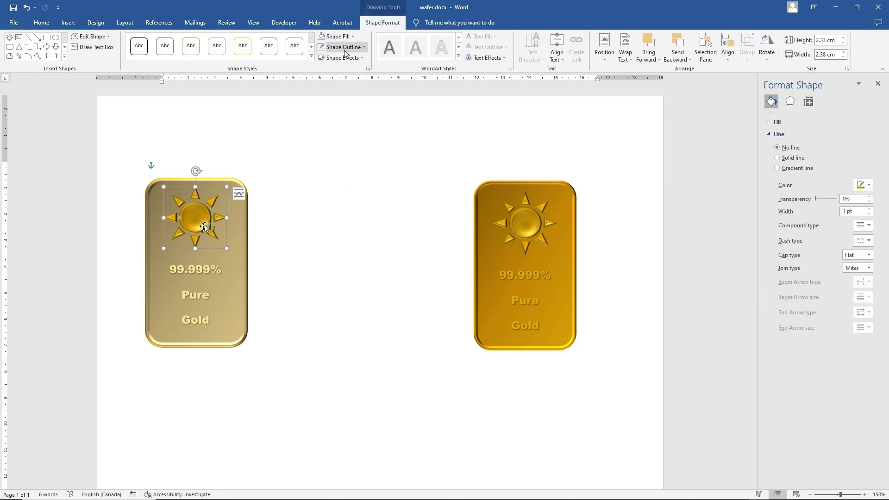
click(342, 36)
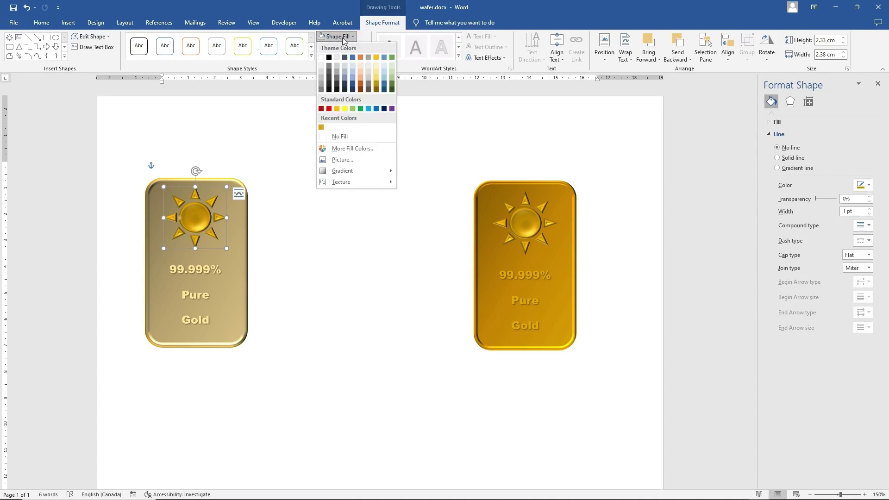
click(377, 71)
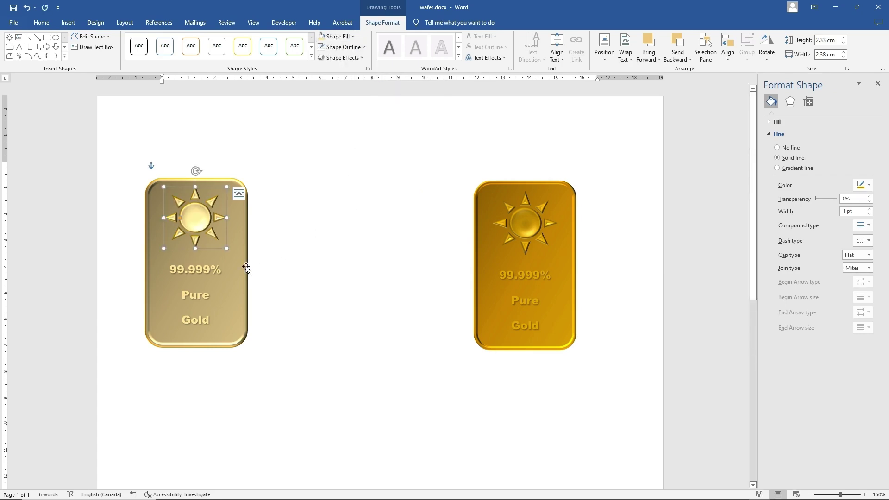
- Apply the first outer shadow shape effect to both the sun and the text box on the lighter wafer
shift+click(201, 273)
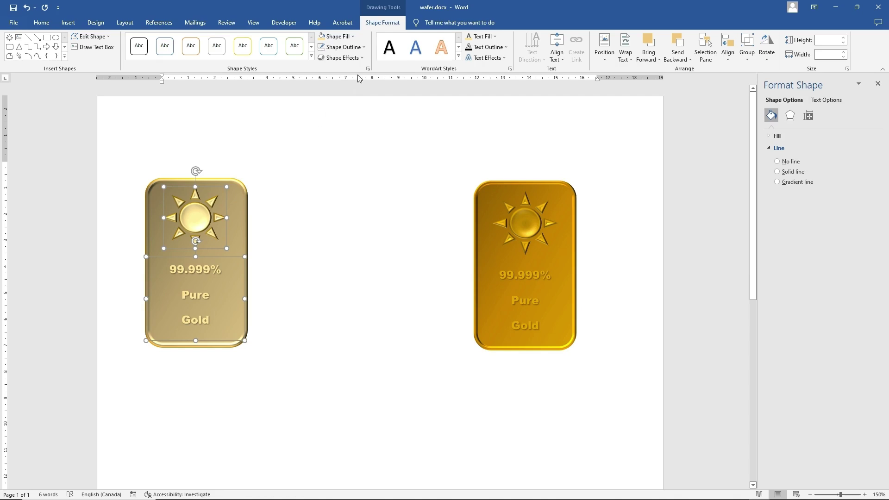
click(353, 58)
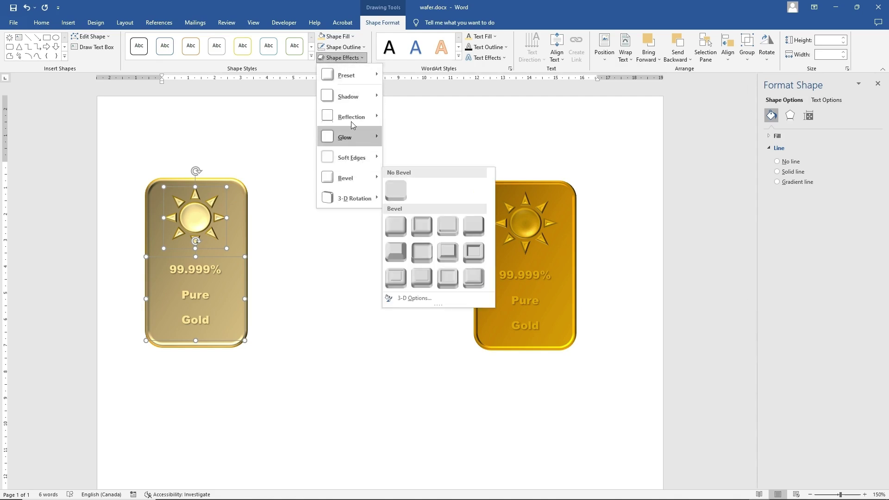
mouse_move(352, 97)
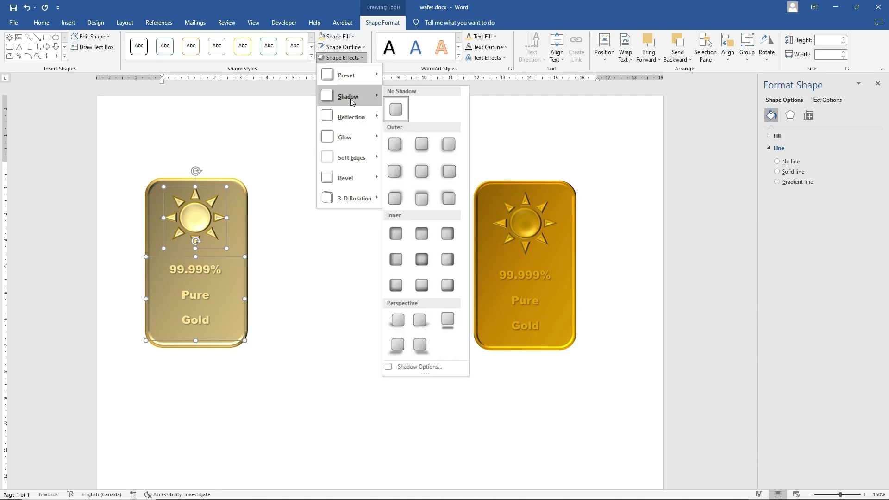
click(398, 141)
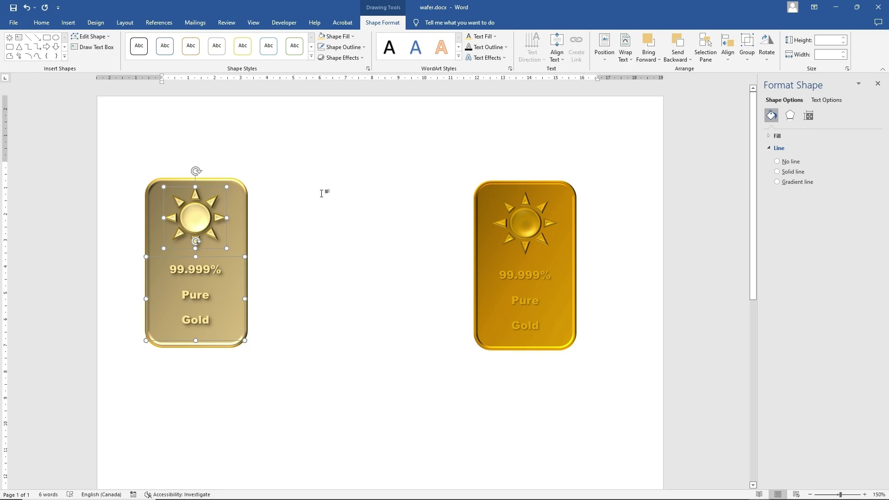
- Align the lighter wafer's sun and text box by their horizontal centres and deselect them
click(727, 49)
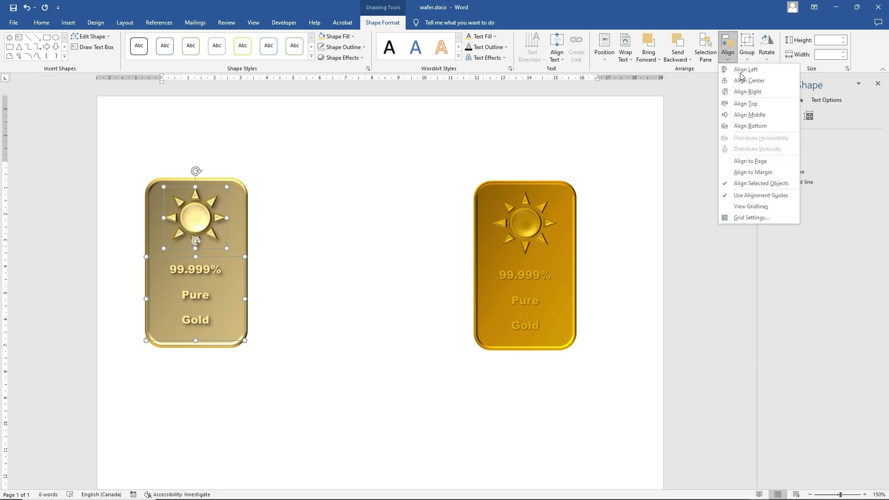
click(749, 81)
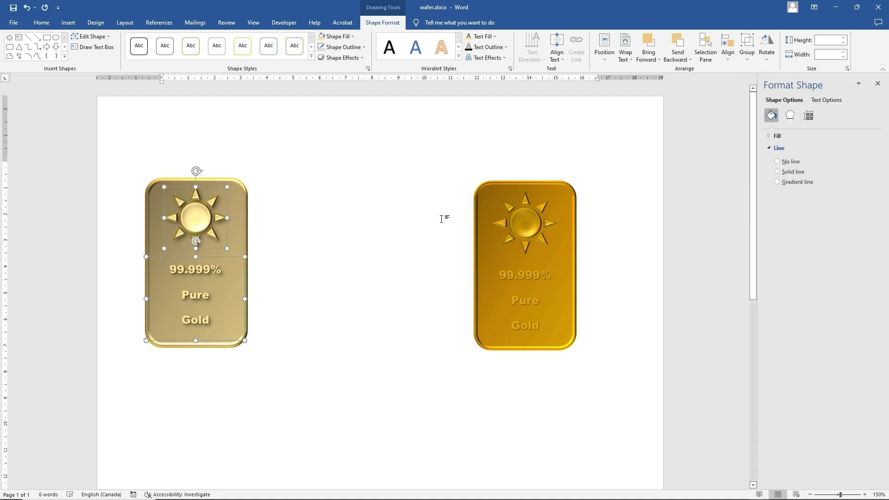
click(334, 249)
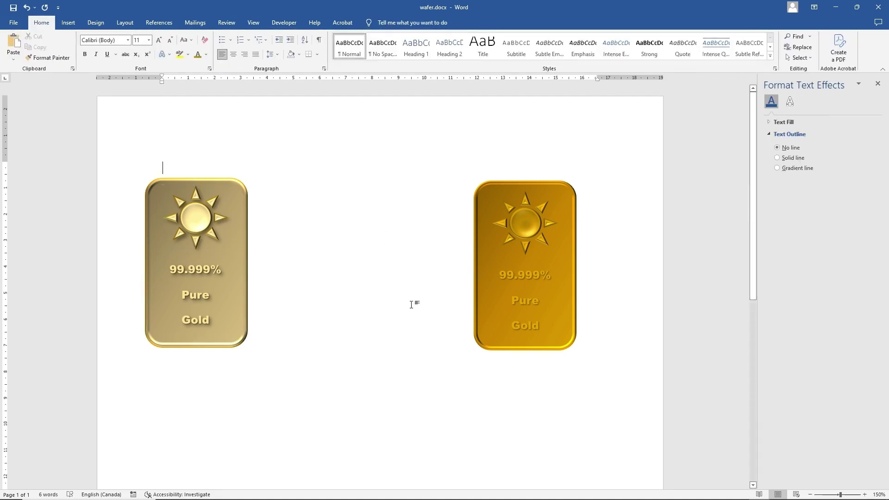
- Replace the word "Gold" on the lighter wafer with "Platinum" and select the text box on the darker wafer
click(200, 320)
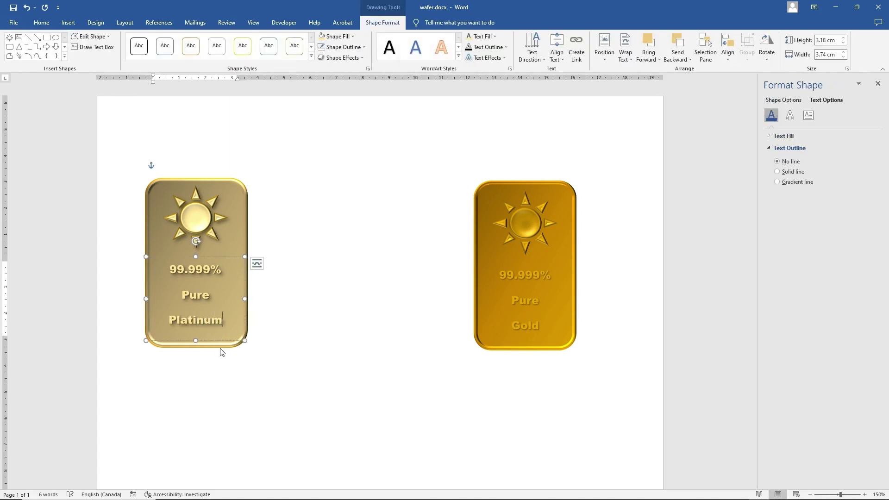
click(353, 318)
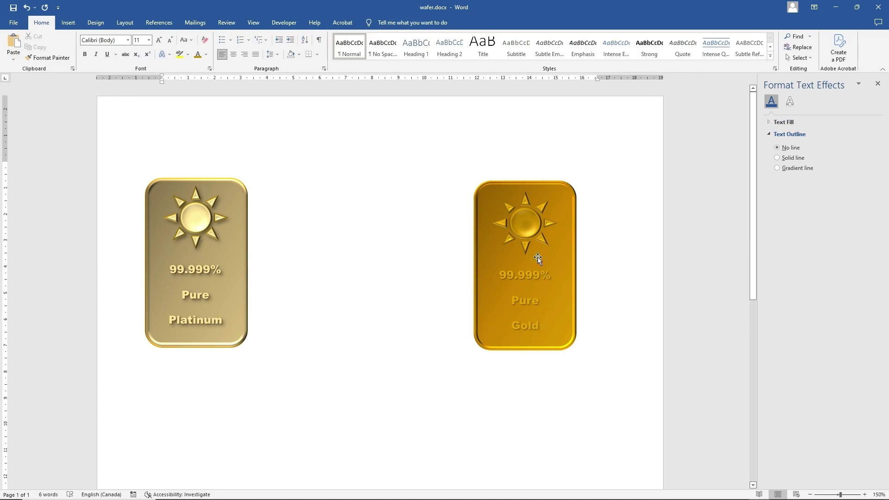
click(531, 278)
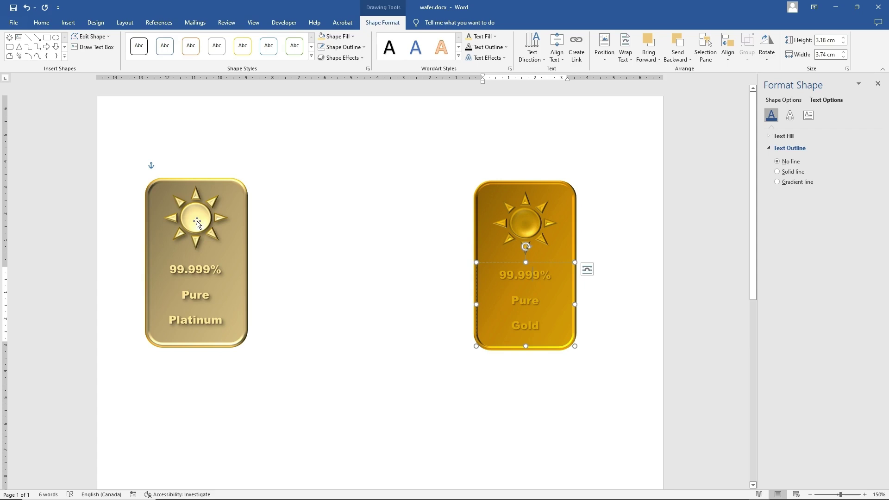
- Apply the first outer shadow shape effect to both the sun and the text box on the gold wafer and deselect them
click(523, 227)
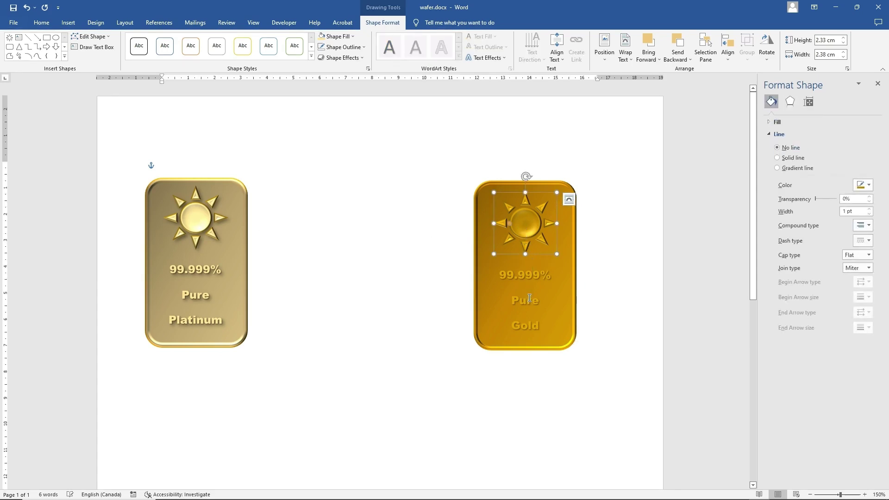
shift+click(537, 284)
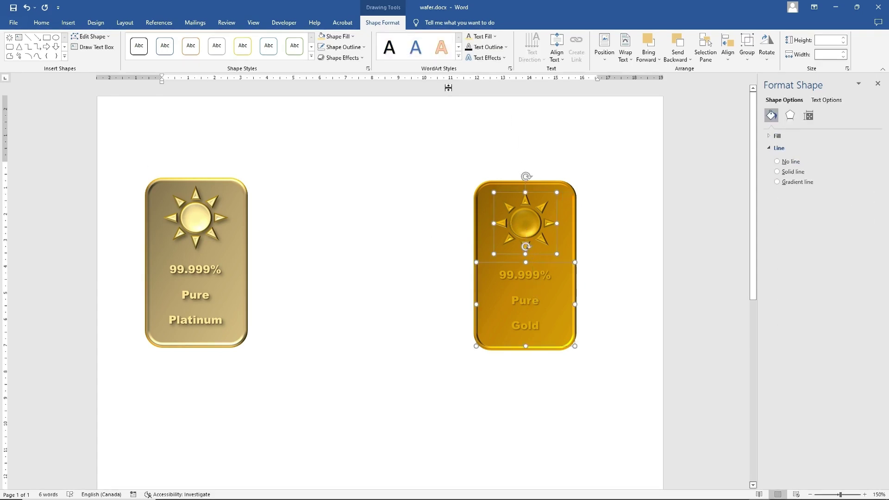
click(348, 58)
mouse_move(356, 97)
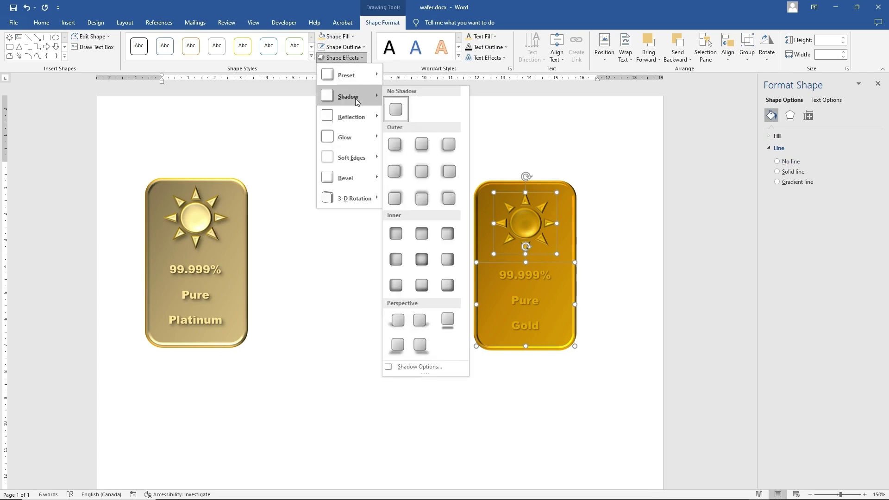
click(397, 142)
click(385, 169)
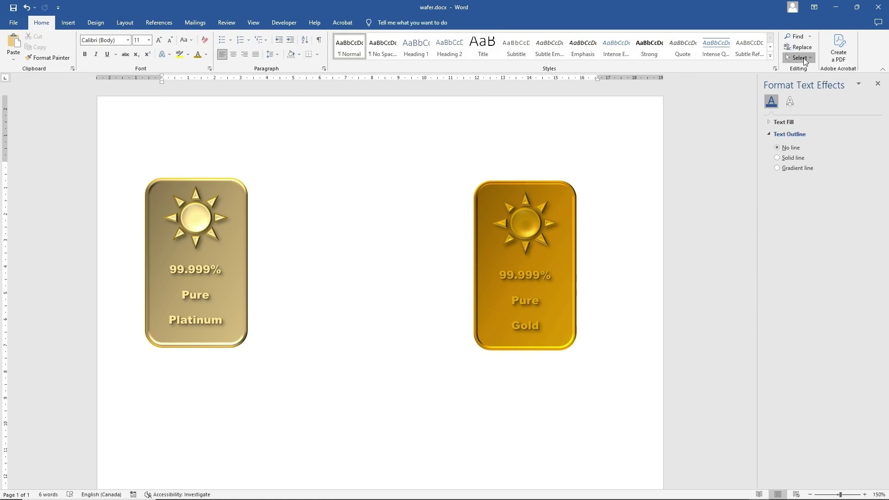
- Group the gold wafer's rounded rectangle, sun and text box into one object and open its layout options
click(805, 59)
click(785, 80)
drag(444, 154, 610, 400)
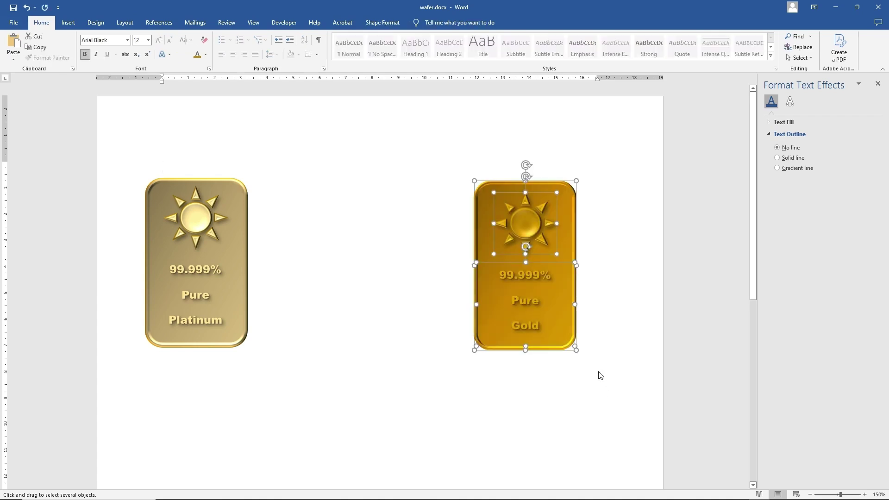
click(382, 23)
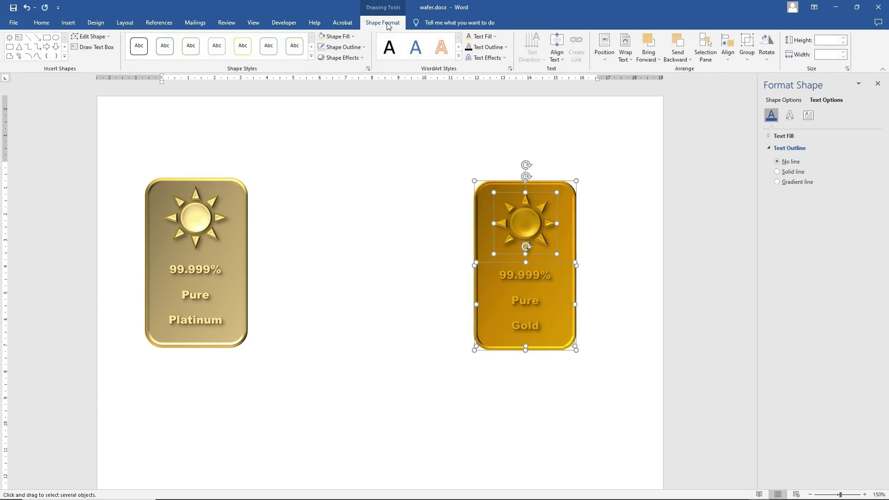
click(747, 45)
click(756, 71)
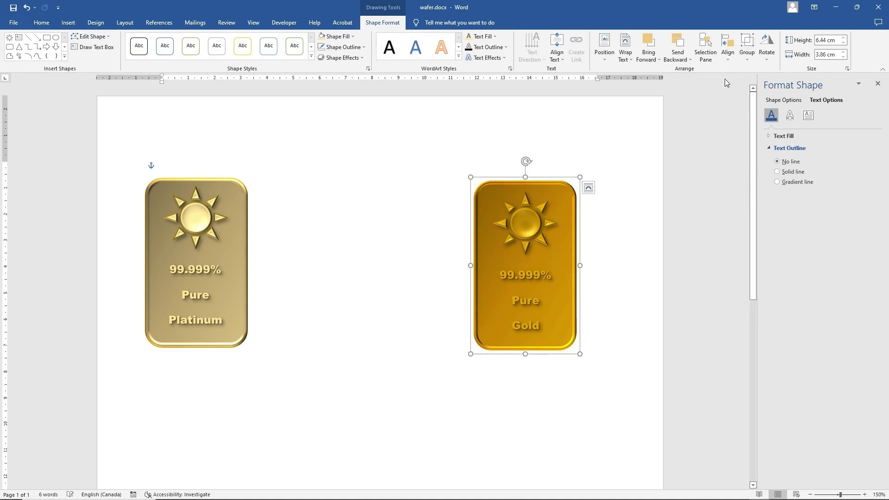
click(588, 187)
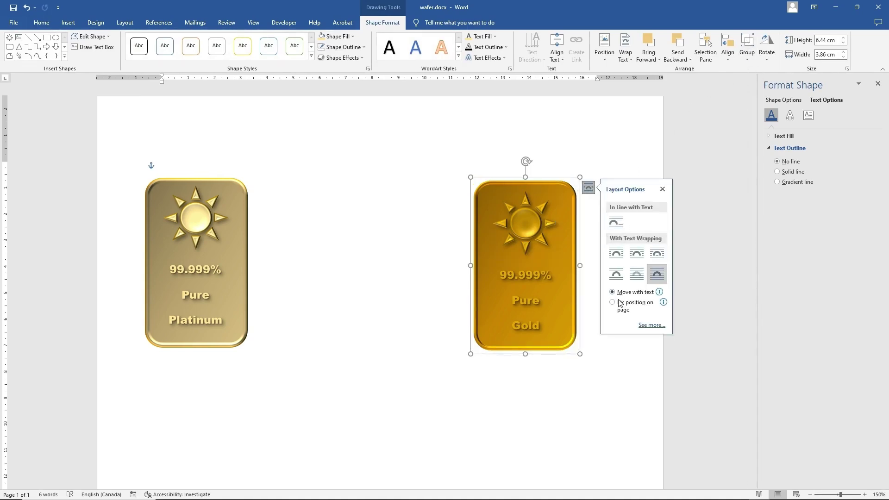
click(581, 155)
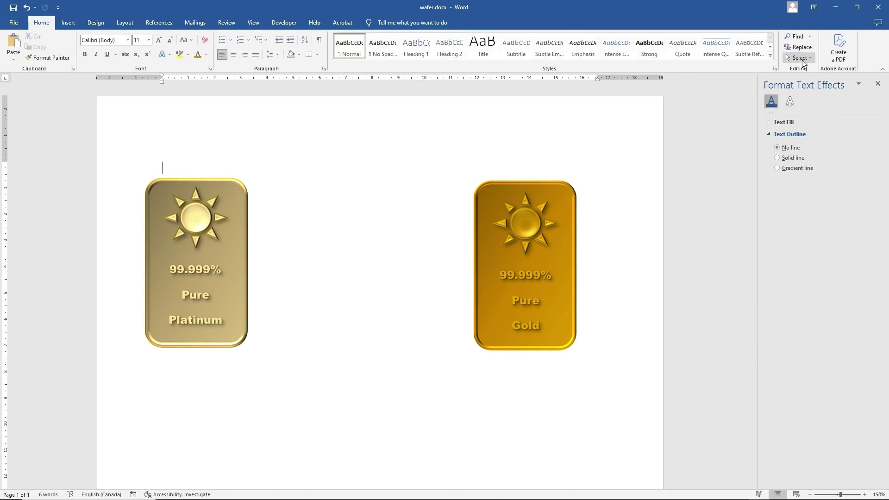
- Select the platinum wafer's rounded rectangle, sun and text box together and group them into one object
click(801, 58)
click(769, 79)
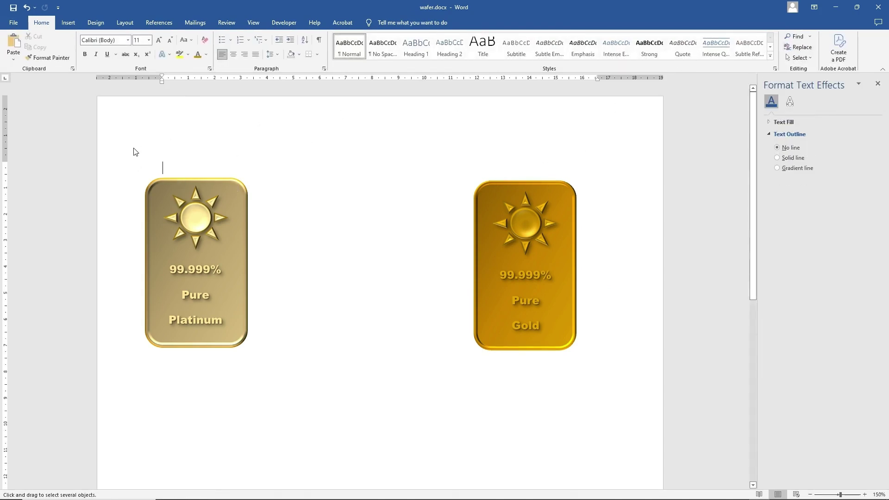
drag(135, 149, 273, 382)
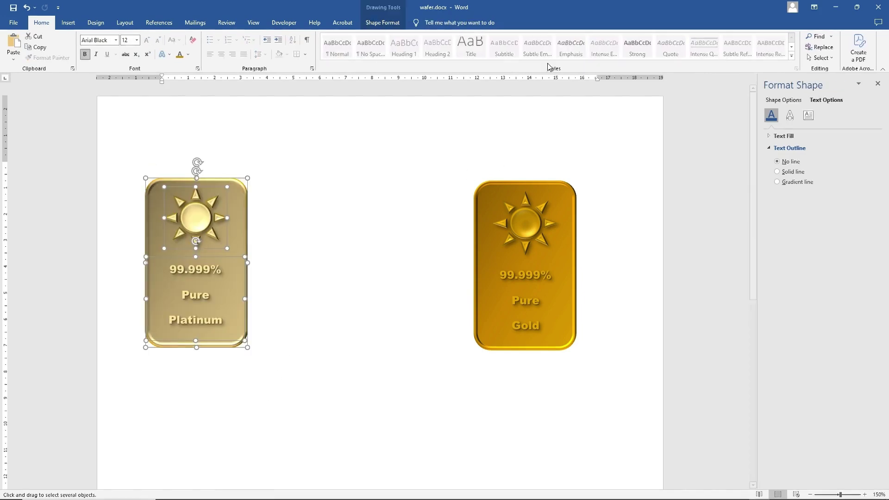
click(381, 24)
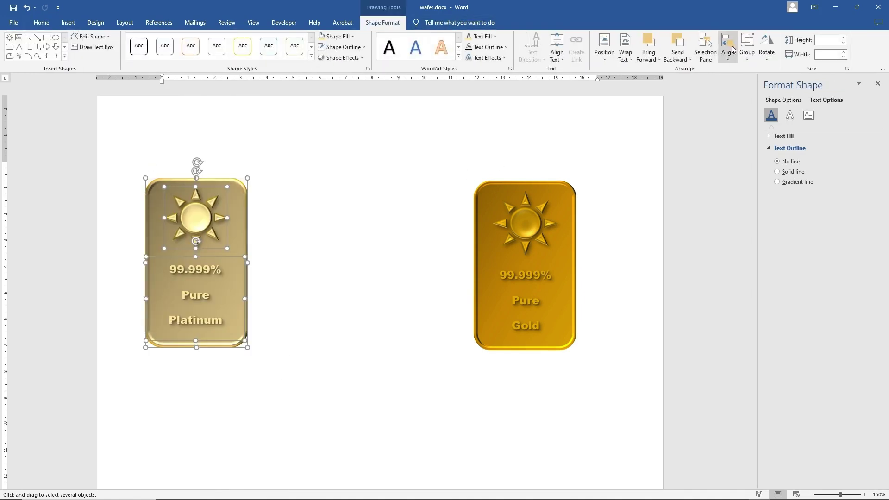
click(747, 49)
click(763, 72)
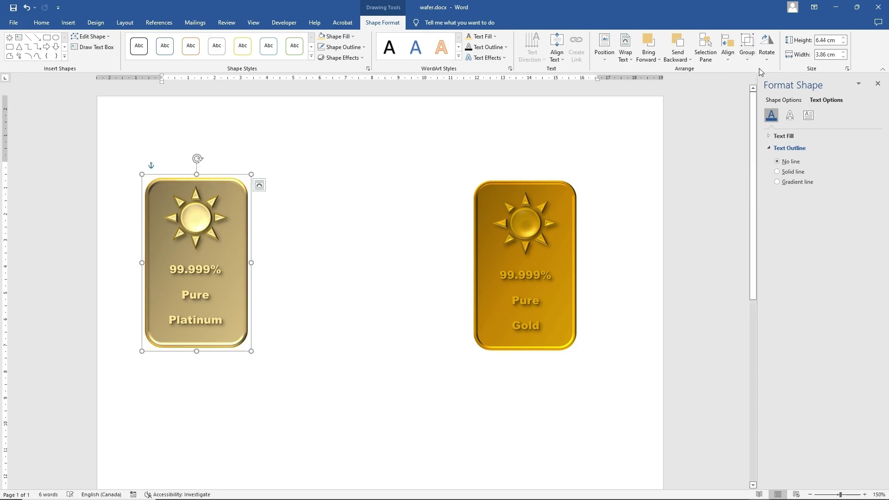
- Set the grouped platinum wafer's layout to a fixed position on the page and deselect it
click(259, 185)
click(296, 300)
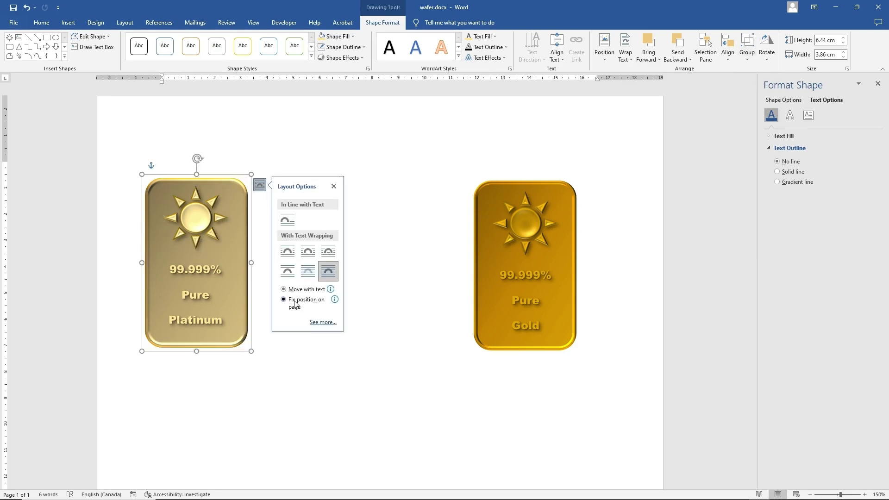
click(388, 209)
- Move the platinum and gold wafers side by side near the middle of the page, platinum first, and deselect them
click(233, 204)
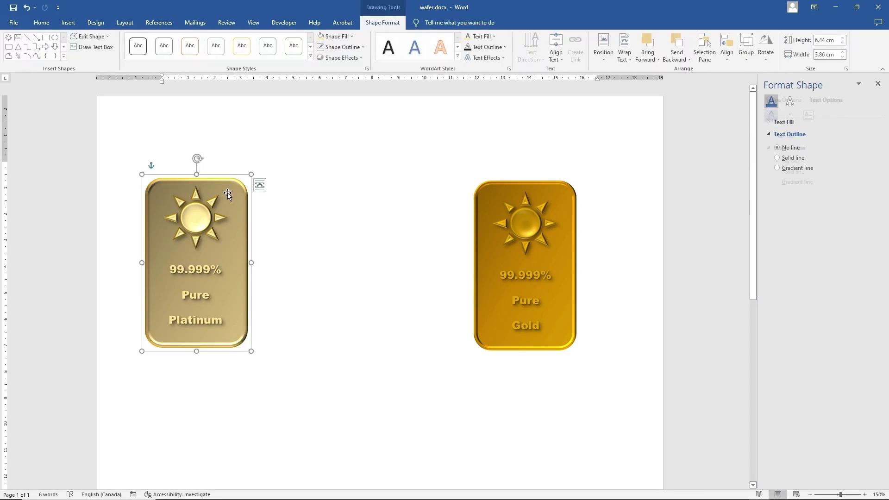
drag(226, 192, 331, 204)
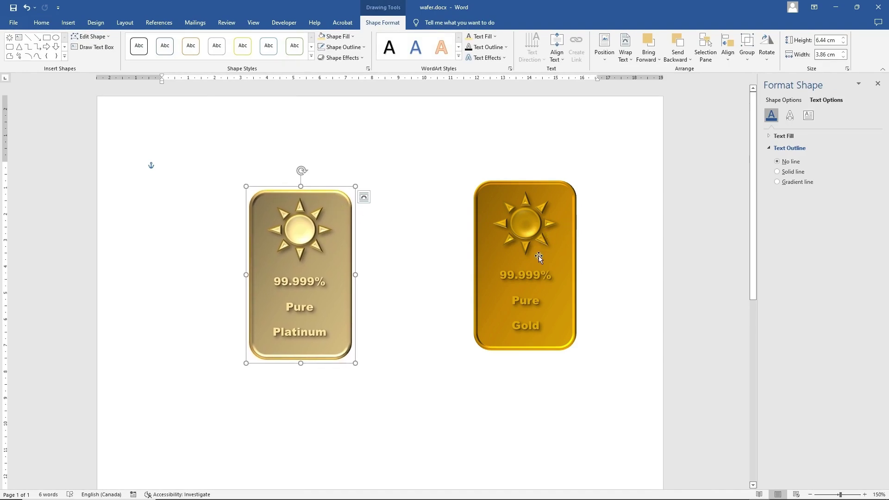
drag(537, 259, 456, 266)
mouse_move(325, 264)
mouse_down()
mouse_move(329, 253)
mouse_move(330, 264)
mouse_up()
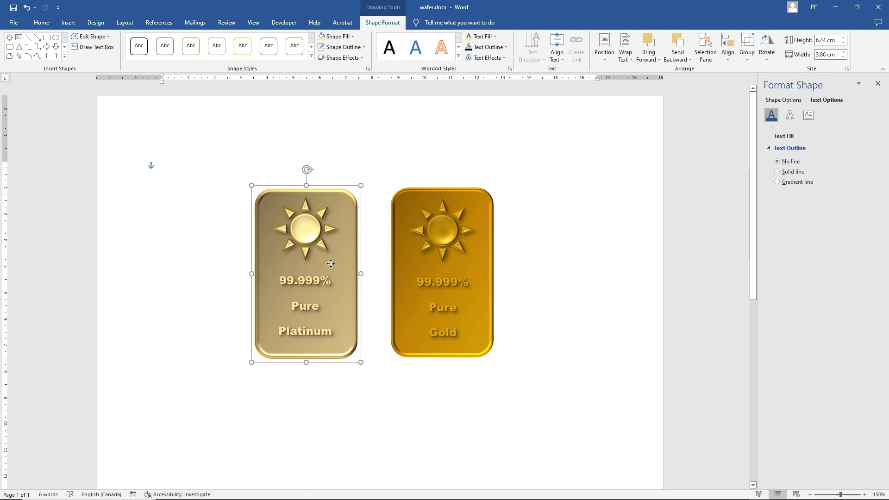
click(546, 262)
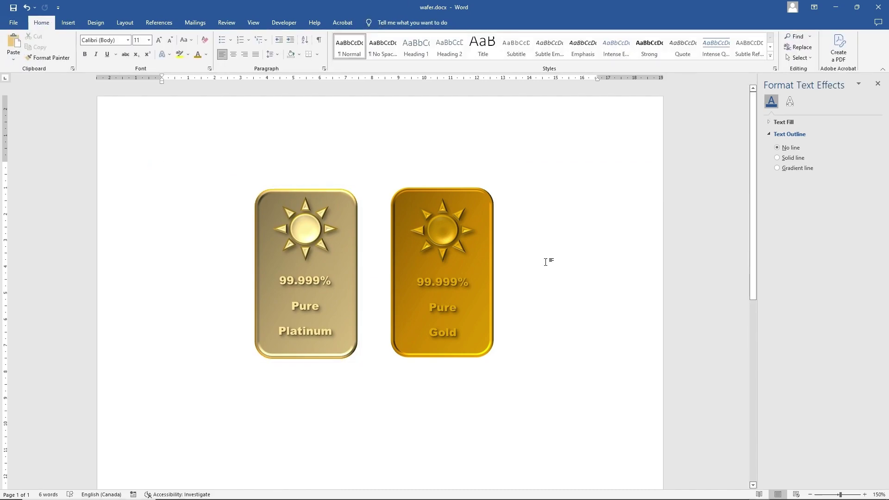